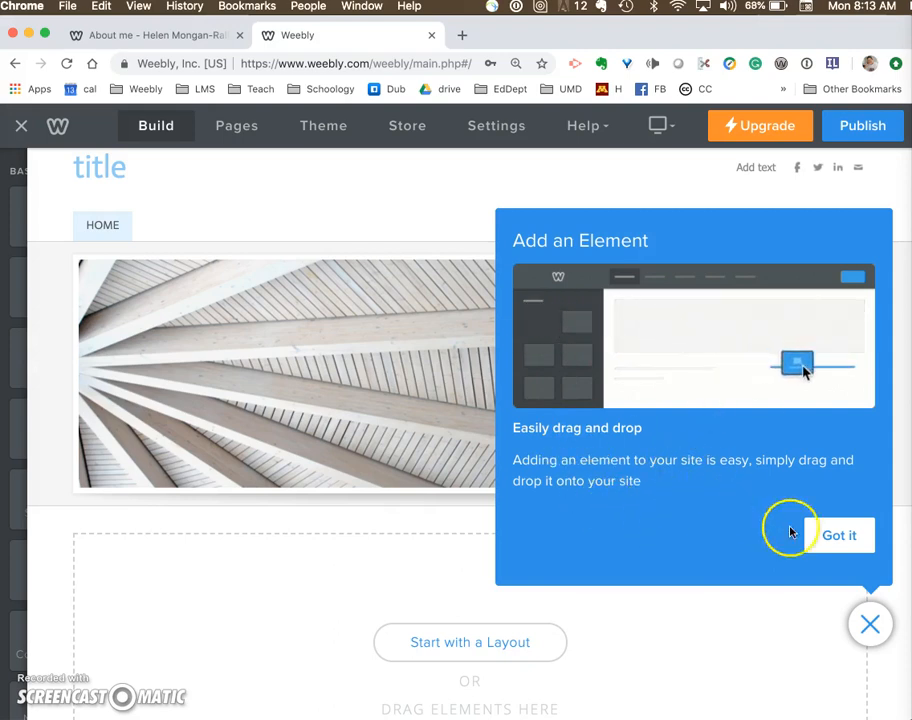
- Review the getting-started tips on adding elements, removing elements and switching or adding pages, and close the guide
{"action": "left_click", "coordinate": [840, 537]}
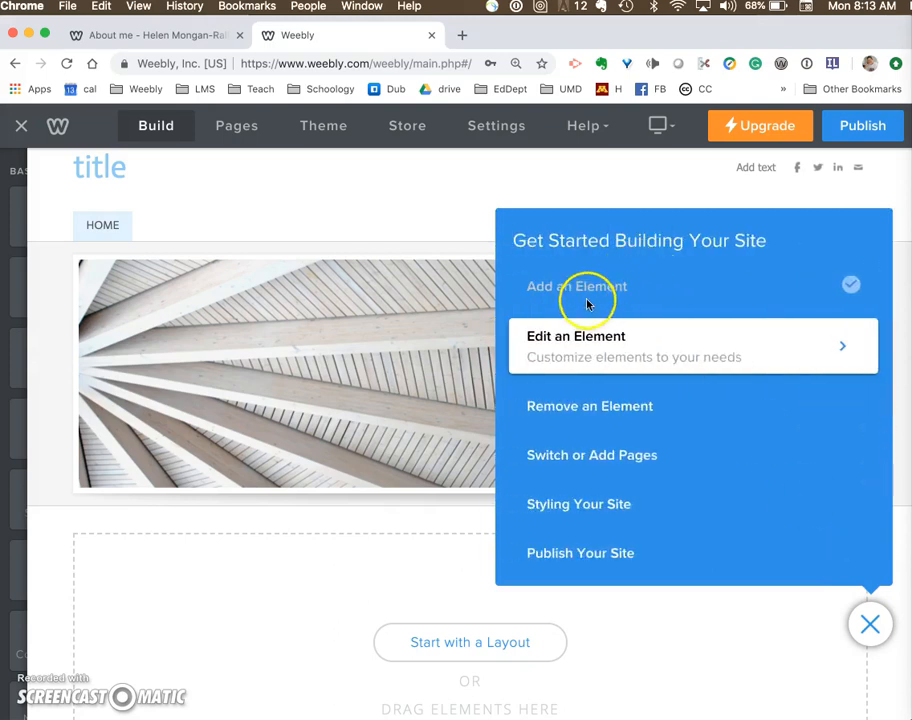
{"action": "left_click", "coordinate": [579, 406]}
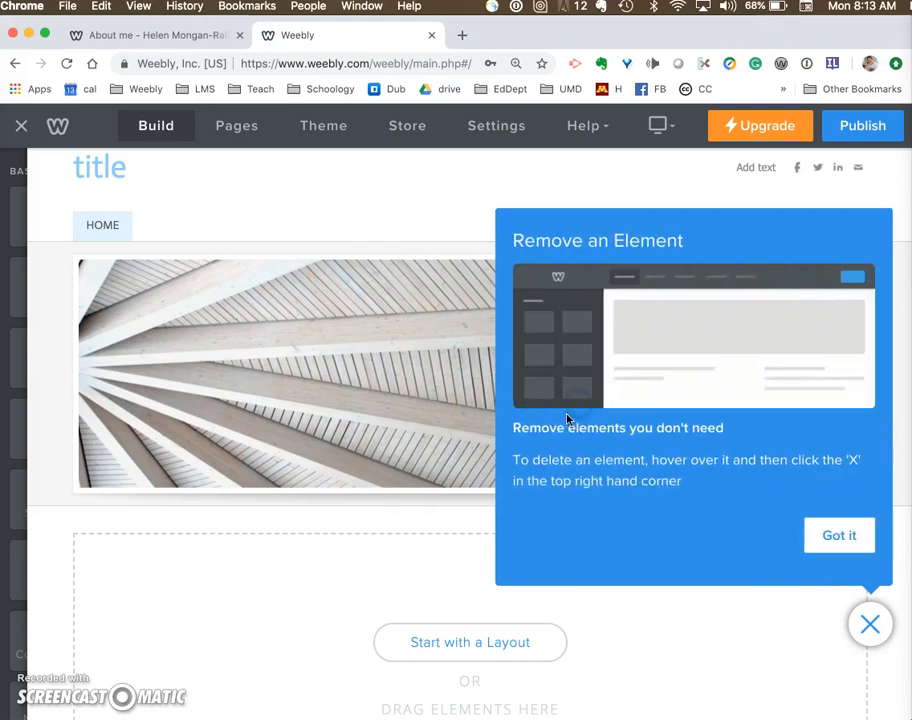
{"action": "left_click", "coordinate": [853, 536]}
{"action": "left_click", "coordinate": [621, 459]}
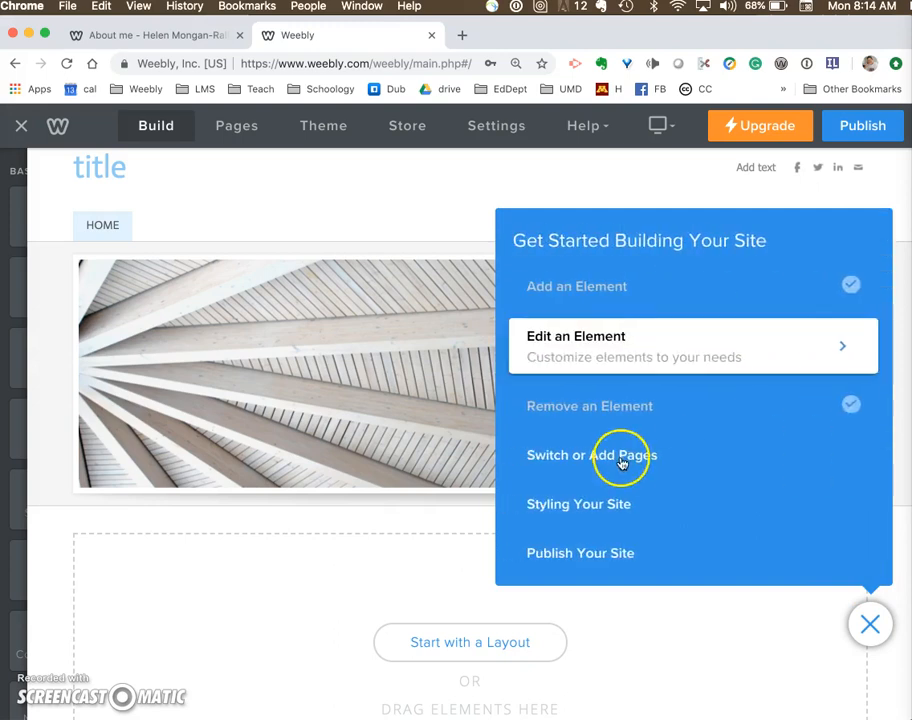
{"action": "left_click", "coordinate": [825, 547]}
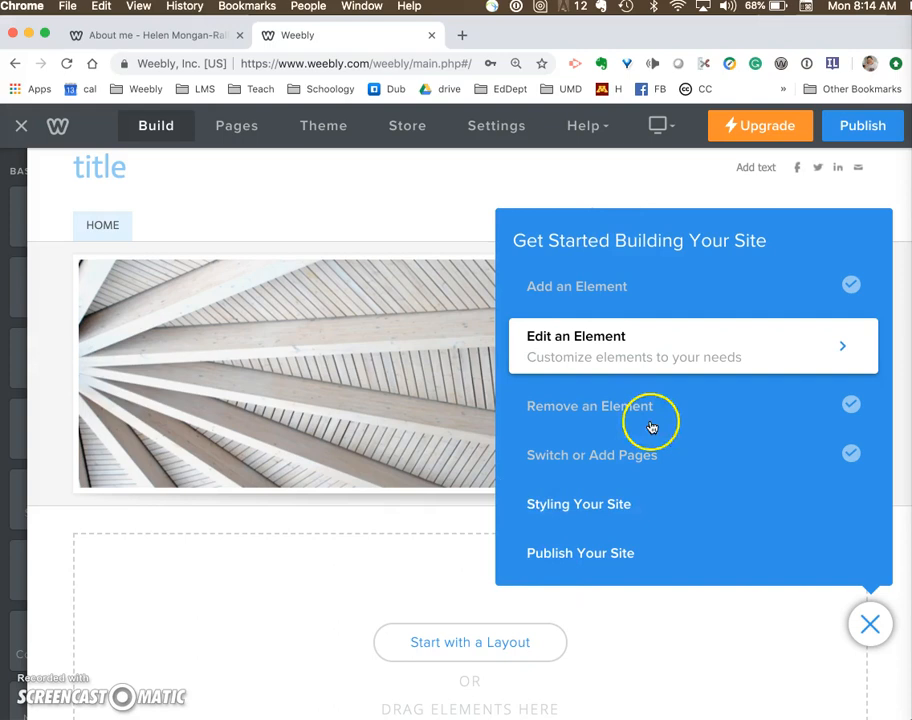
{"action": "left_click", "coordinate": [867, 630]}
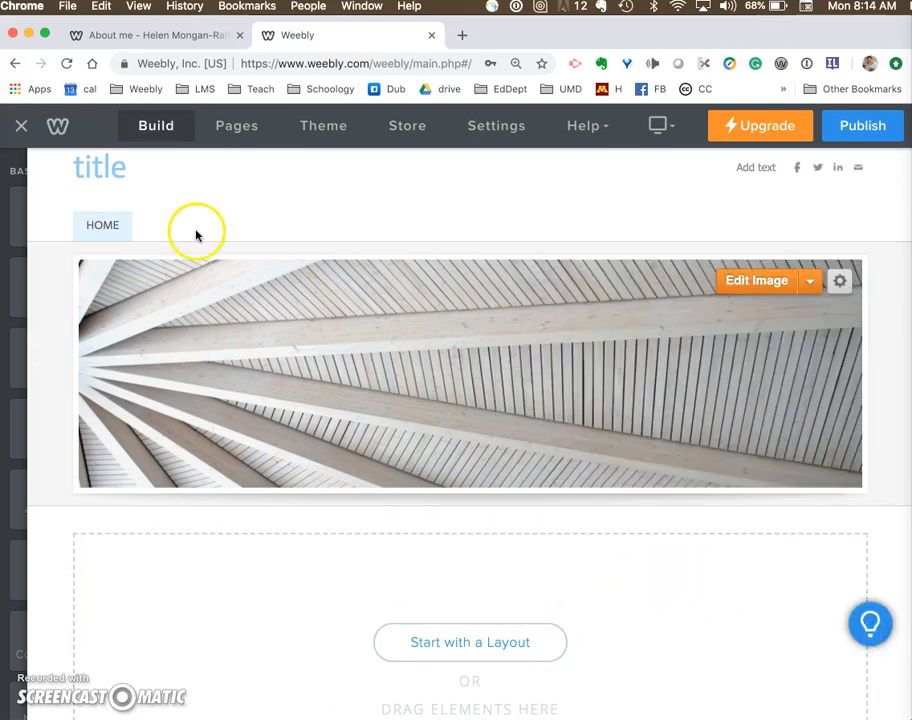
- Add a new standard page named Junk to the site
{"action": "left_click", "coordinate": [238, 140]}
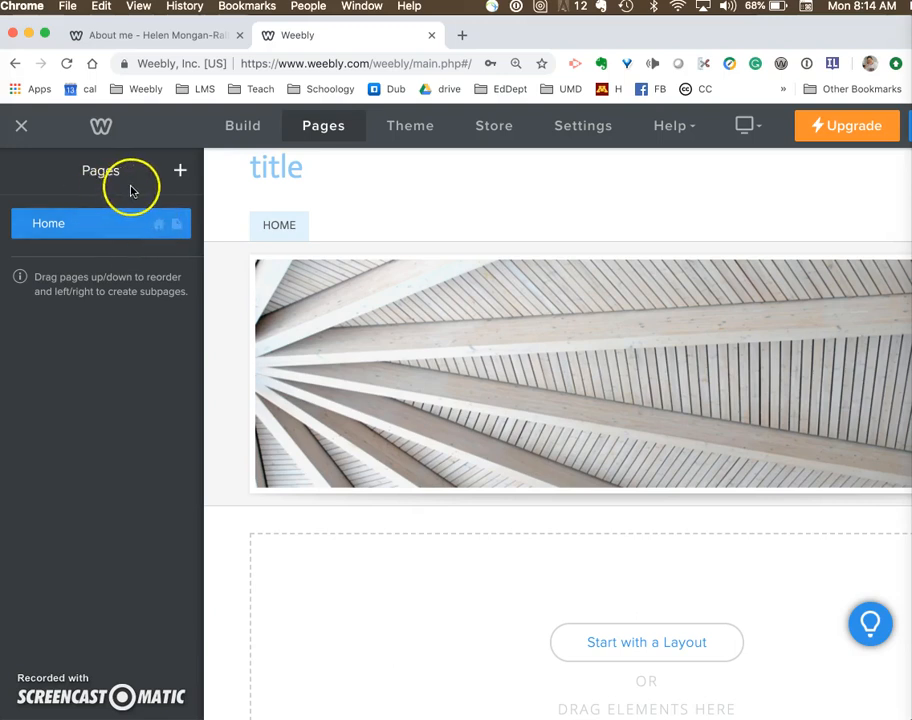
{"action": "left_click", "coordinate": [180, 174]}
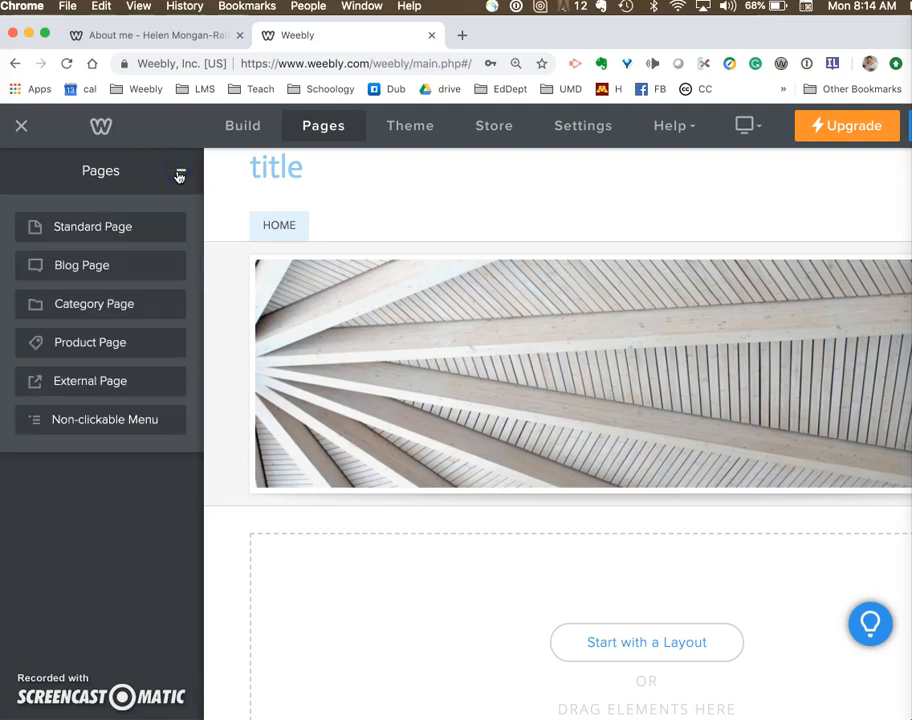
{"action": "left_click", "coordinate": [93, 232]}
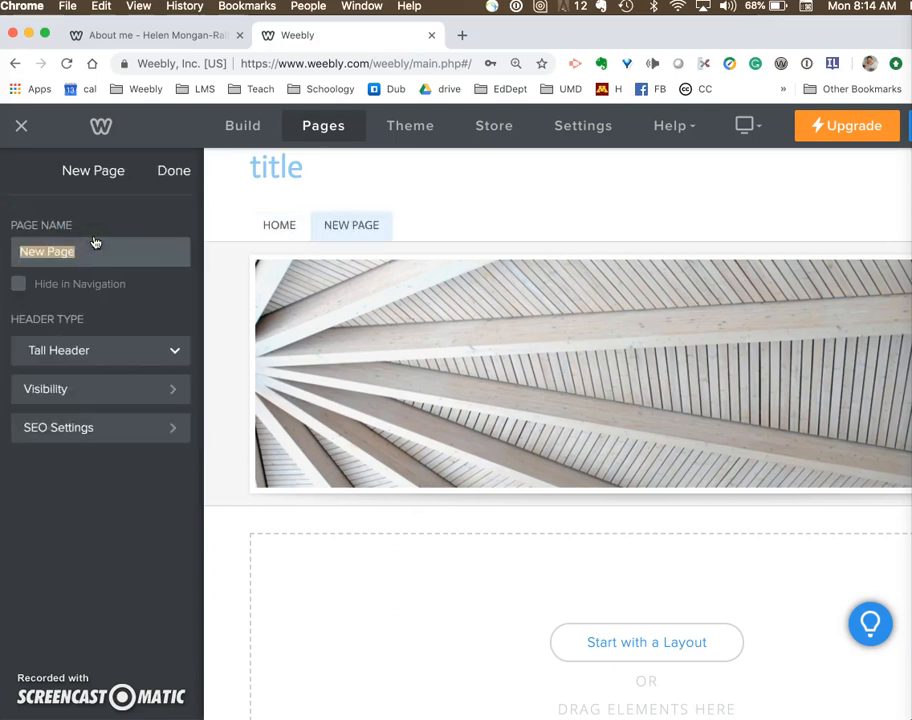
{"action": "left_click", "coordinate": [178, 172]}
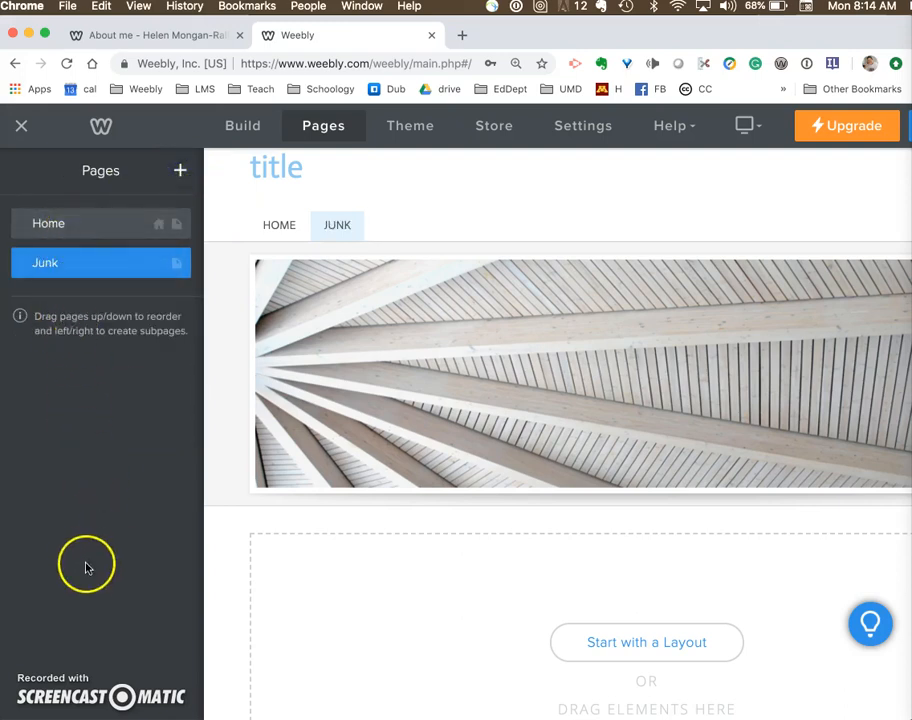
- Delete the Junk page from the site and confirm the deletion
{"action": "left_click", "coordinate": [100, 263]}
{"action": "left_click", "coordinate": [151, 521]}
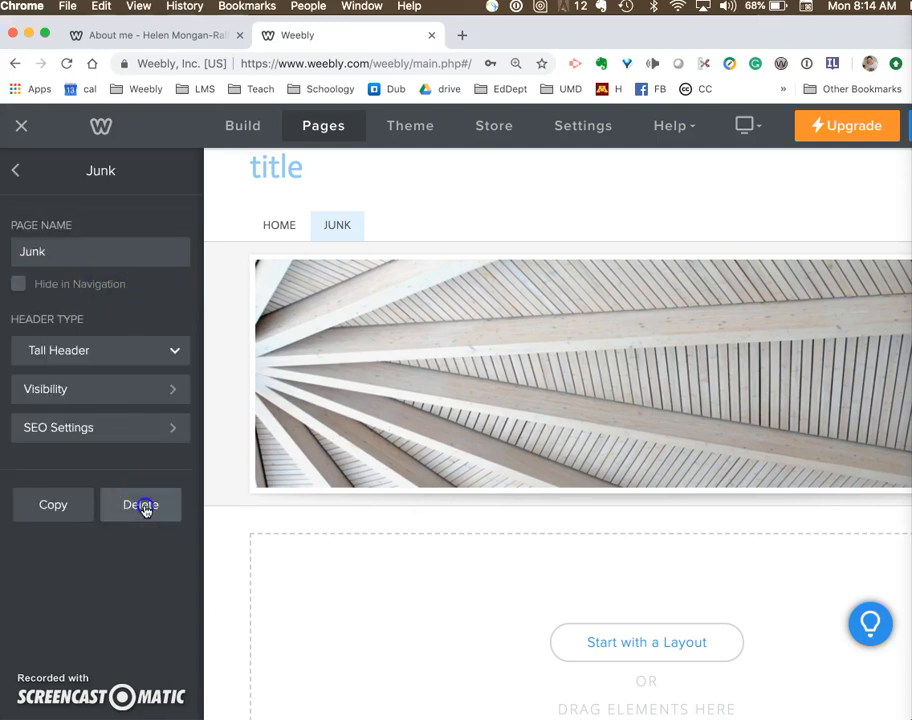
{"action": "left_click", "coordinate": [145, 507]}
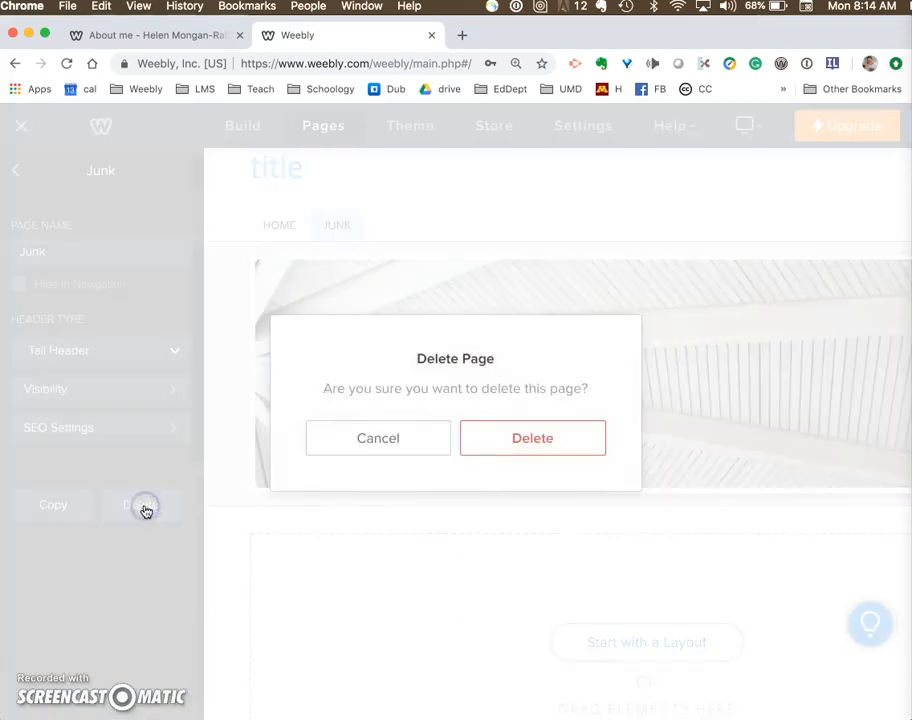
{"action": "left_click", "coordinate": [521, 449]}
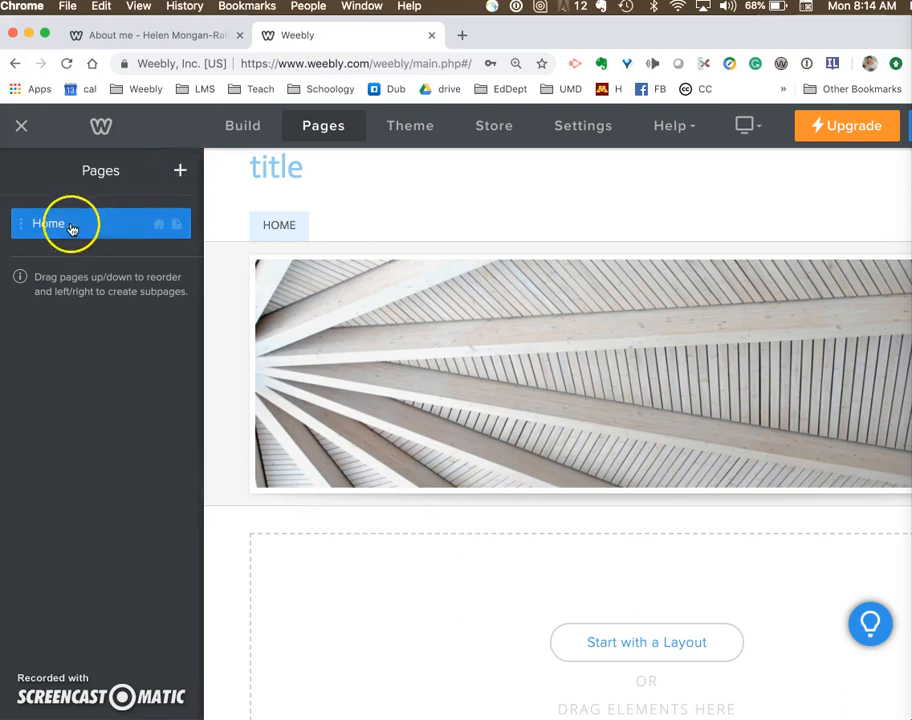
- Add a standard page named About Me, view its page settings, and return to the page list
{"action": "left_click", "coordinate": [180, 174]}
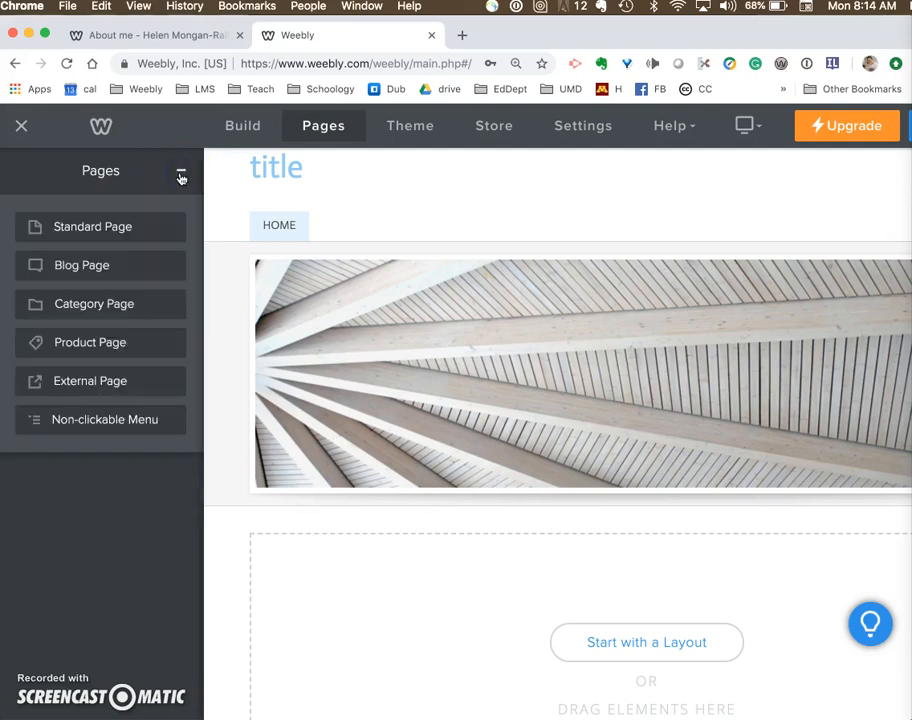
{"action": "left_click", "coordinate": [124, 234]}
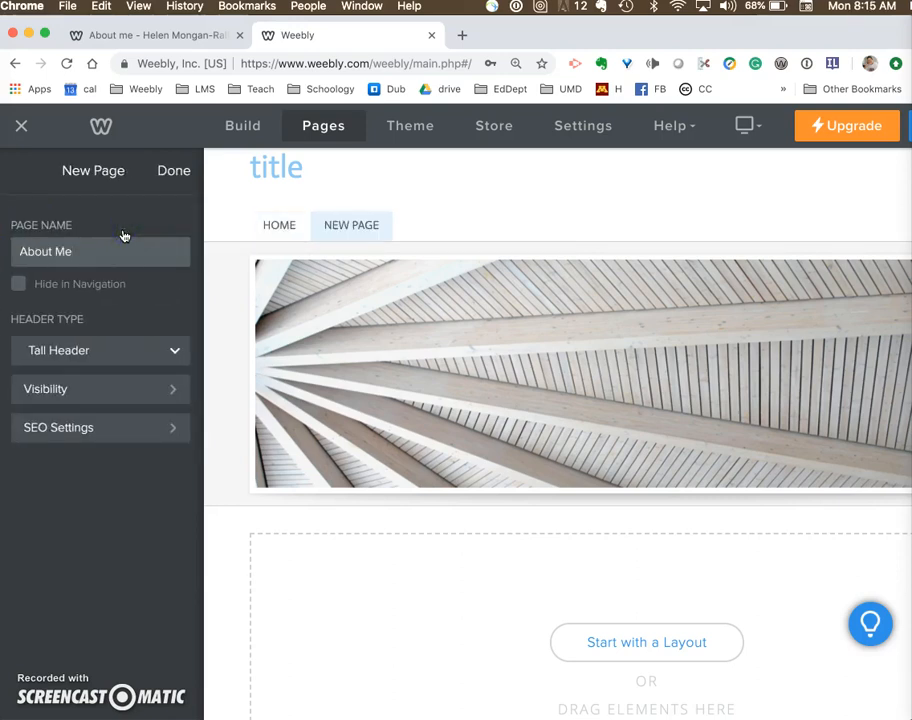
{"action": "left_click", "coordinate": [178, 172]}
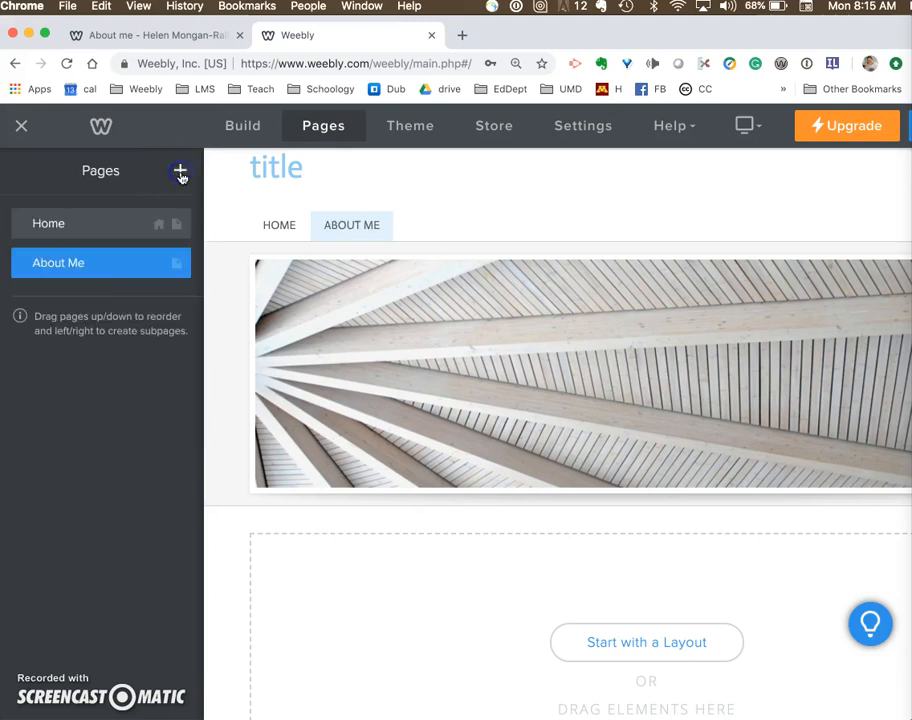
{"action": "left_click", "coordinate": [130, 271]}
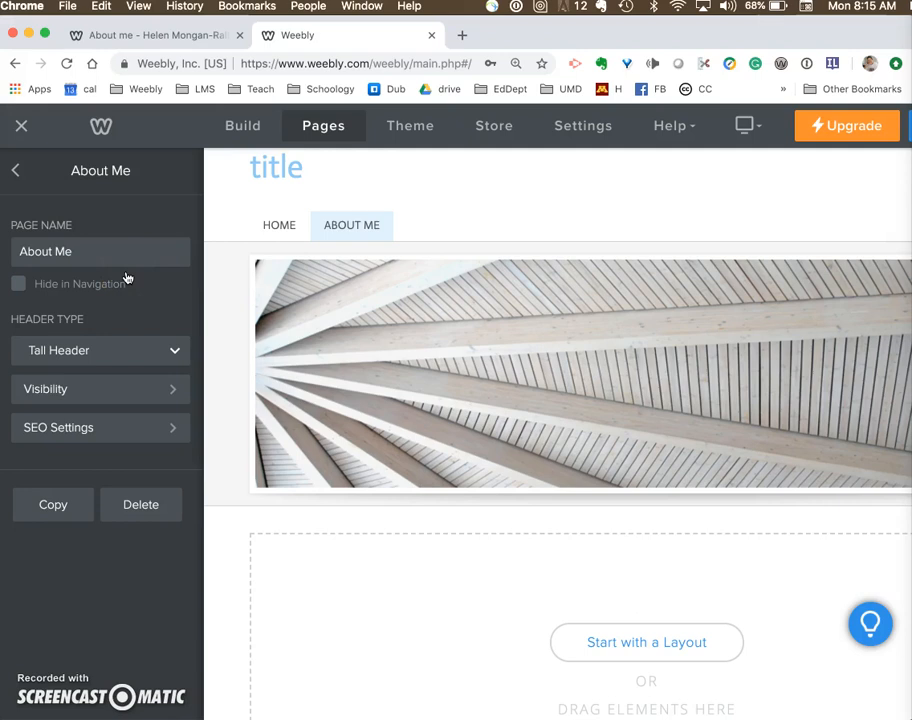
{"action": "left_click", "coordinate": [18, 174]}
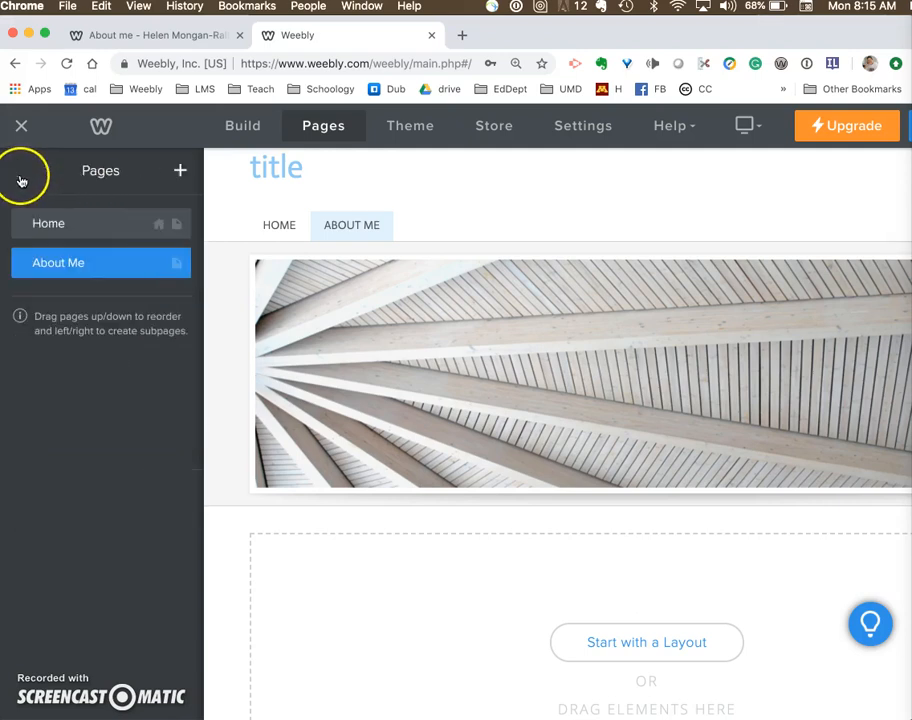
- Add a standard page named Index to the site
{"action": "left_click", "coordinate": [180, 172]}
{"action": "left_click", "coordinate": [122, 226]}
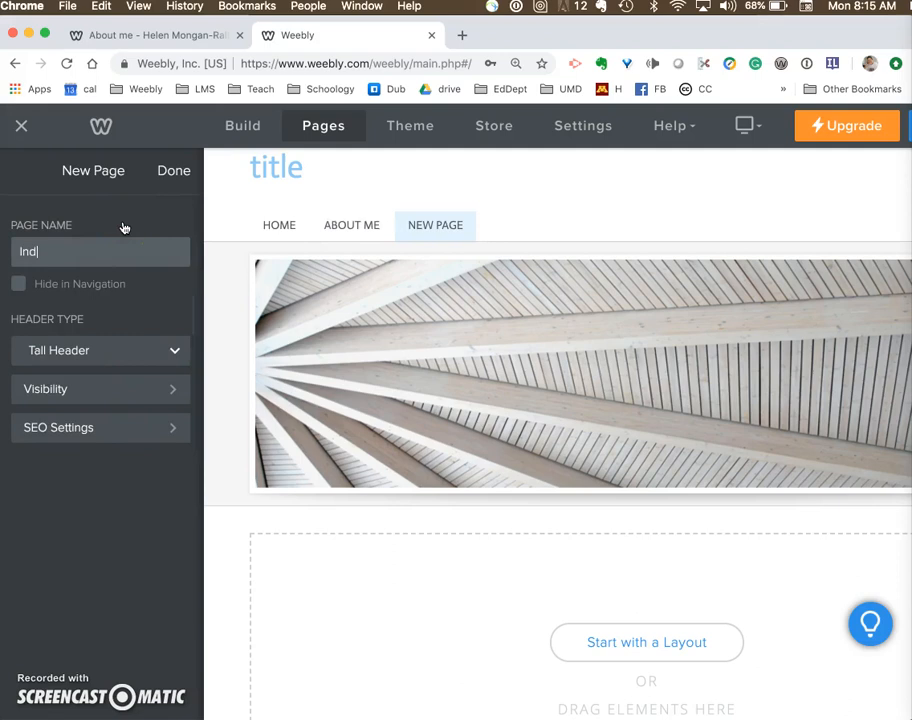
{"action": "left_click", "coordinate": [173, 171]}
- Add a standard page named Photos for T&L to the site
{"action": "left_click", "coordinate": [180, 172]}
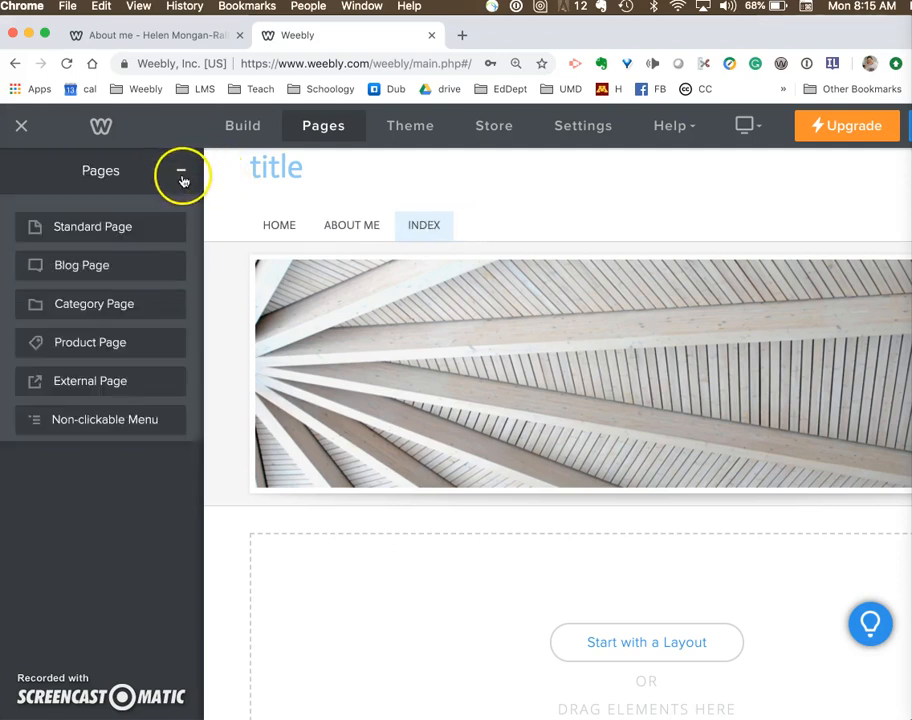
{"action": "left_click", "coordinate": [143, 229]}
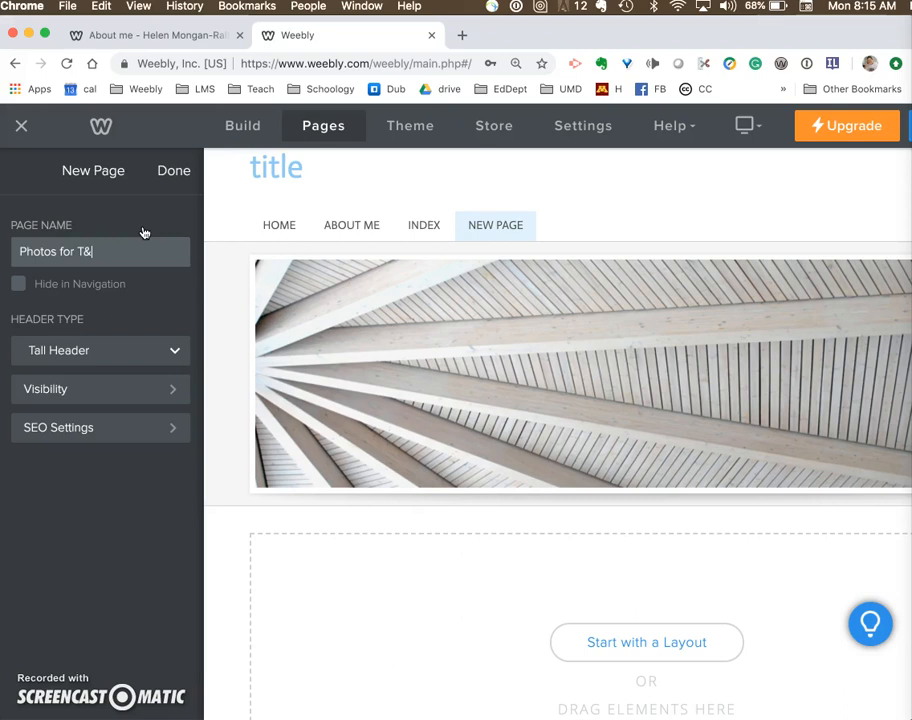
{"action": "left_click", "coordinate": [176, 170]}
- Add a standard page named Videos for T&L to the site
{"action": "left_click", "coordinate": [180, 172]}
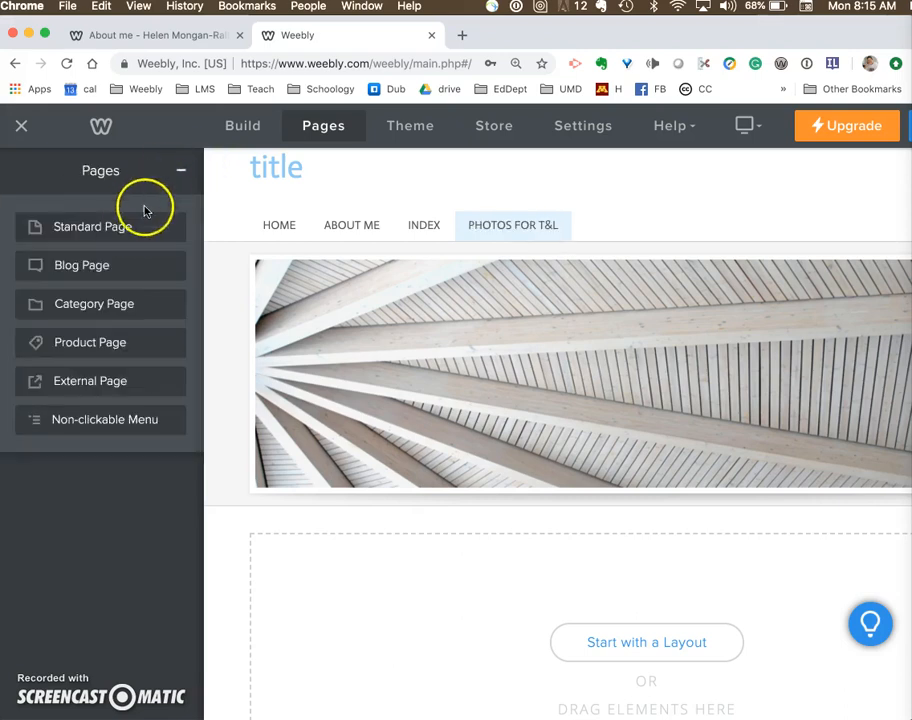
{"action": "left_click", "coordinate": [123, 235]}
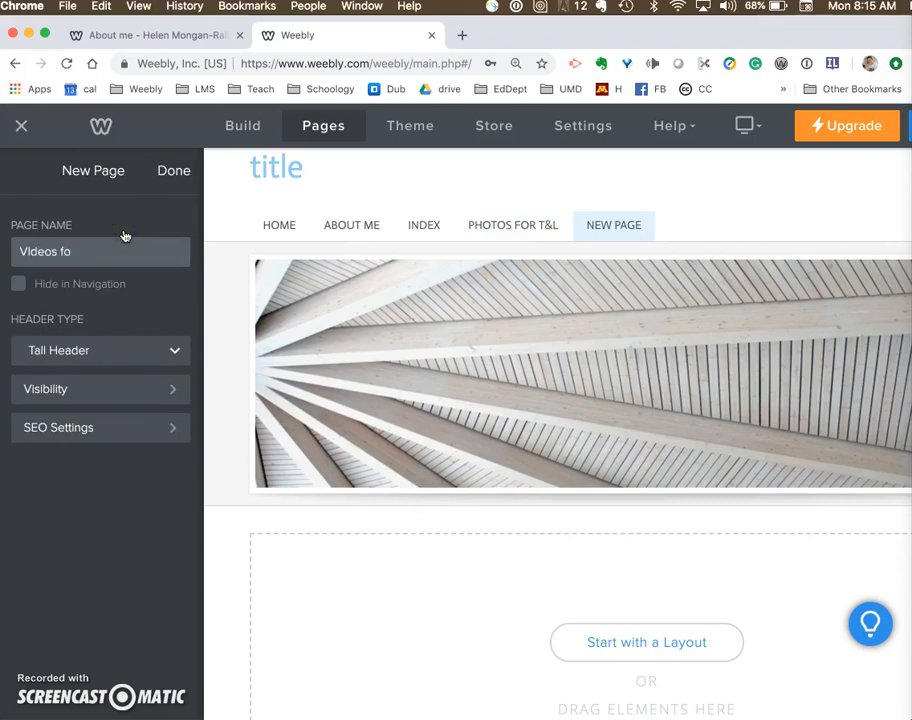
{"action": "left_click", "coordinate": [180, 173]}
{"action": "left_click", "coordinate": [164, 179]}
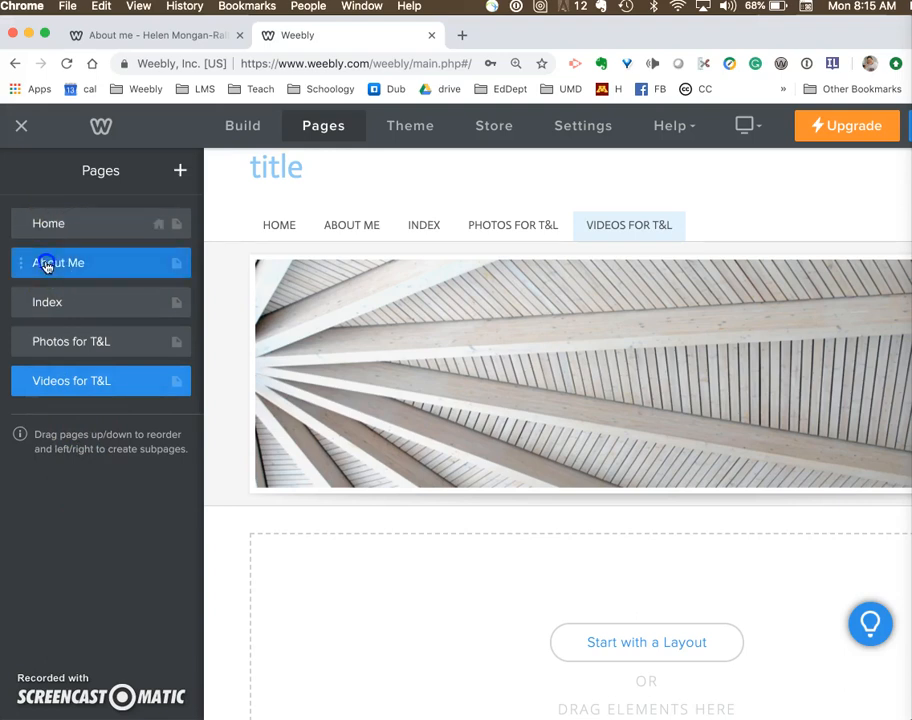
- Make About Me a subpage of Home and check it in the site's navigation menu
{"action": "left_click_drag", "start_coordinate": [49, 266], "coordinate": [54, 266]}
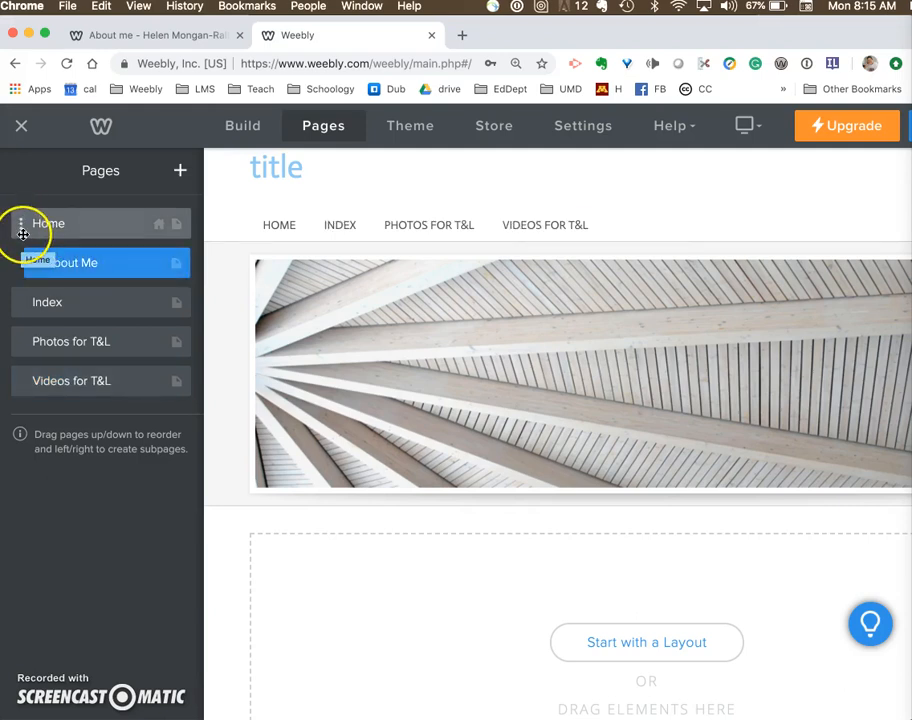
{"action": "scroll", "coordinate": [304, 234], "scroll_direction": "right", "scroll_amount": 2}
{"action": "mouse_move", "coordinate": [128, 236]}
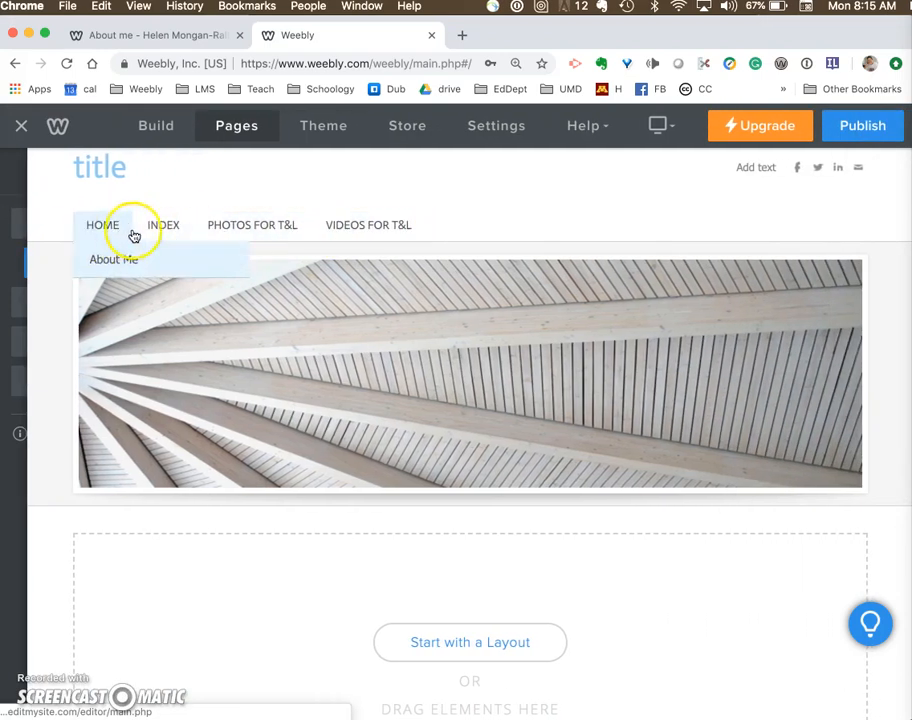
{"action": "scroll", "coordinate": [18, 303], "scroll_direction": "left", "scroll_amount": 2}
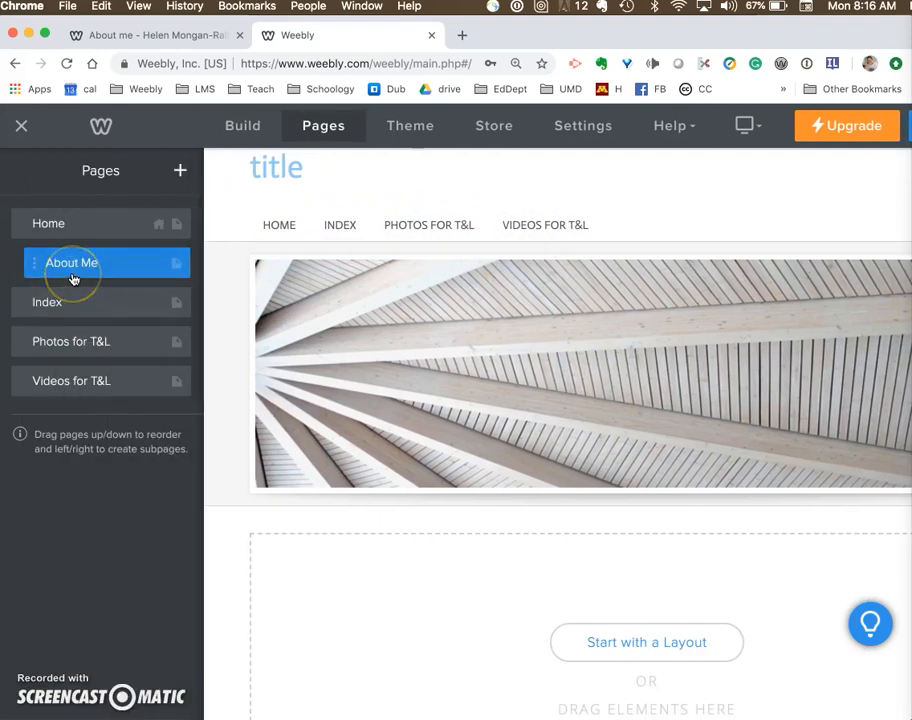
{"action": "scroll", "coordinate": [224, 248], "scroll_direction": "right", "scroll_amount": 3}
{"action": "mouse_move", "coordinate": [102, 228]}
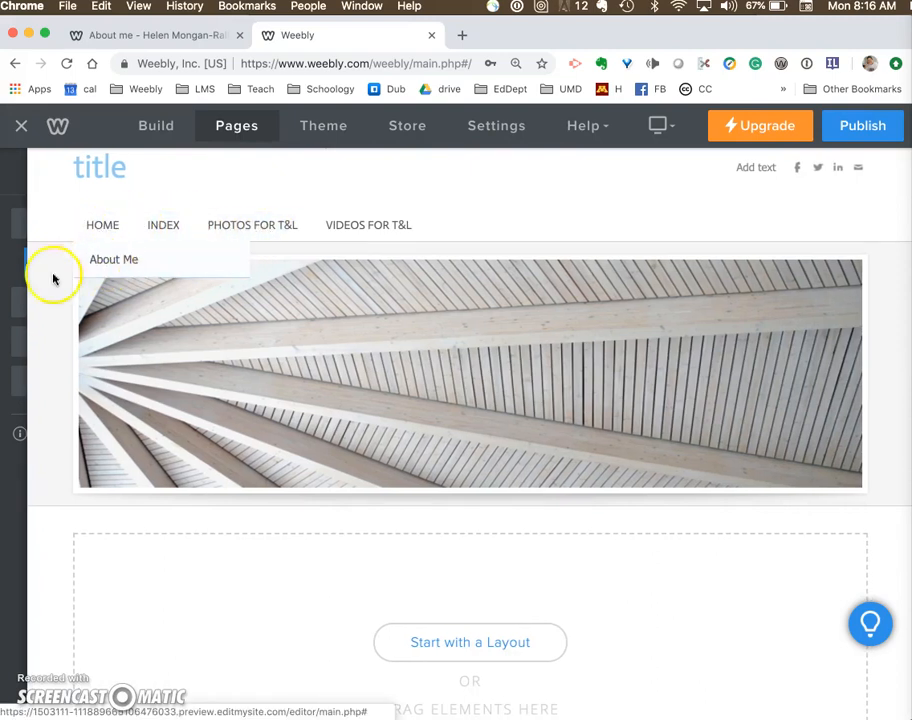
- Make the Index, Photos for T&L and Videos for T&L pages subpages of Home
{"action": "scroll", "coordinate": [40, 280], "scroll_direction": "left", "scroll_amount": 3}
{"action": "left_click_drag", "start_coordinate": [49, 307], "coordinate": [60, 384]}
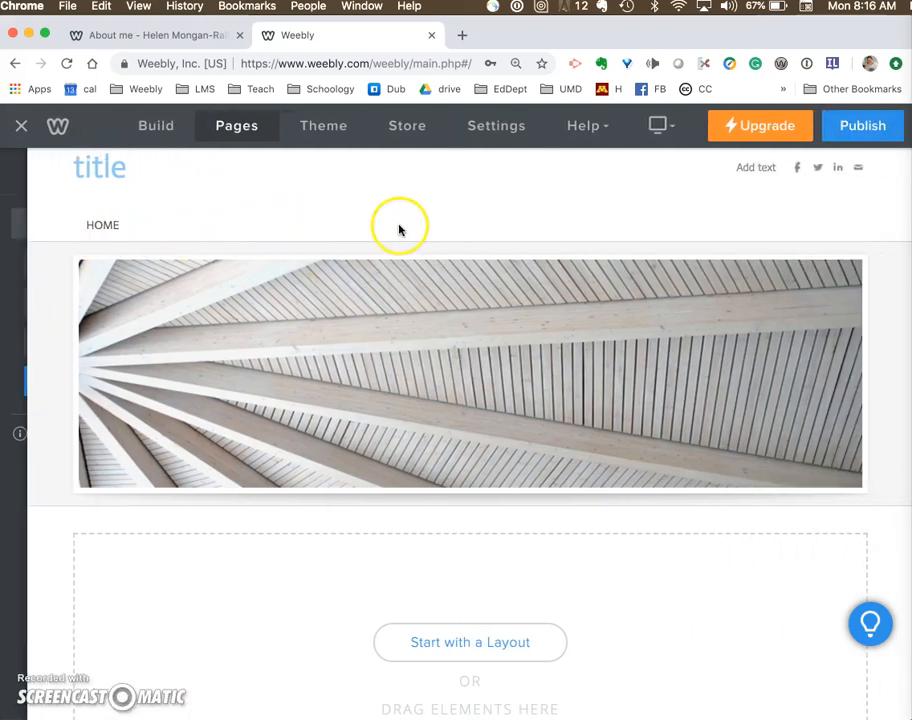
{"action": "mouse_move", "coordinate": [84, 226]}
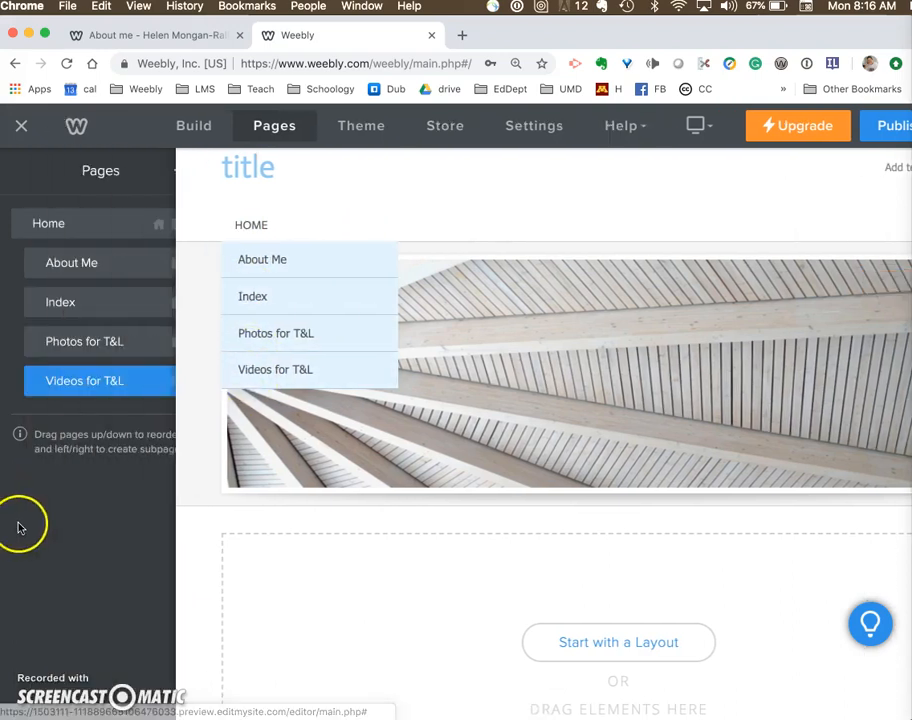
- Move the Index subpage above About Me and check the order in the Home drop-down navigation
{"action": "left_click", "coordinate": [69, 304]}
{"action": "left_click_drag", "start_coordinate": [69, 306], "coordinate": [72, 271]}
{"action": "mouse_move", "coordinate": [281, 224]}
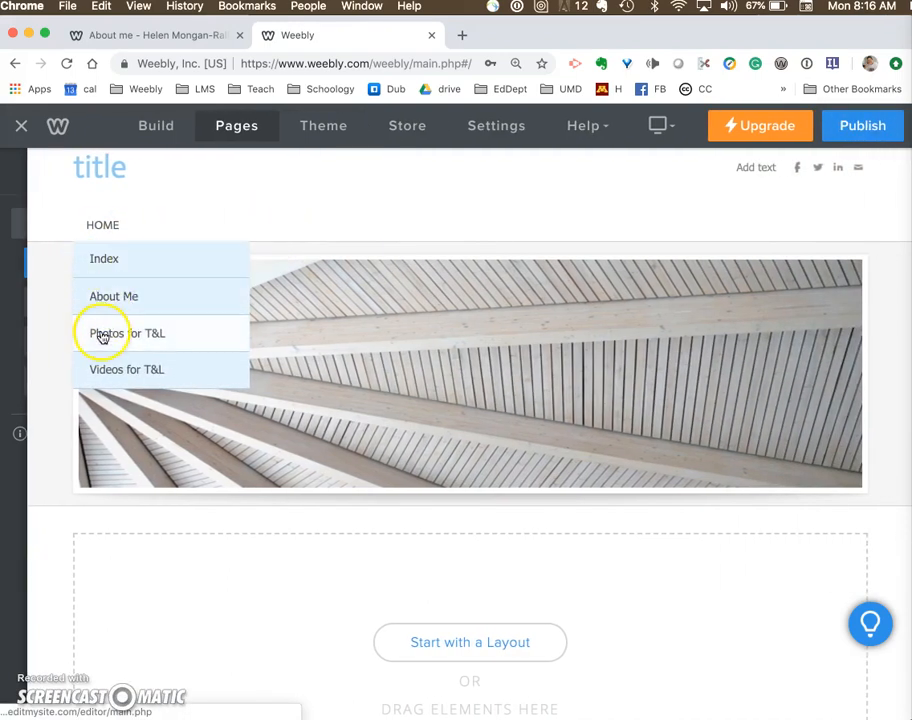
{"action": "mouse_move", "coordinate": [41, 505]}
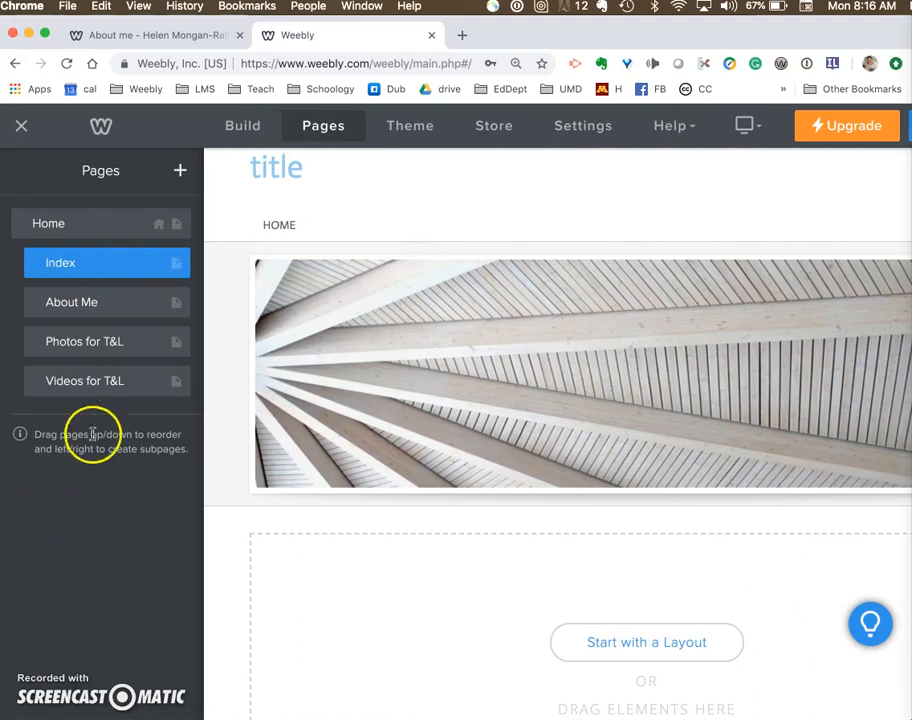
- Add a Title element to the Home page's empty content area reading "Welcome to my ed tech portfolio!"
{"action": "left_click", "coordinate": [70, 226]}
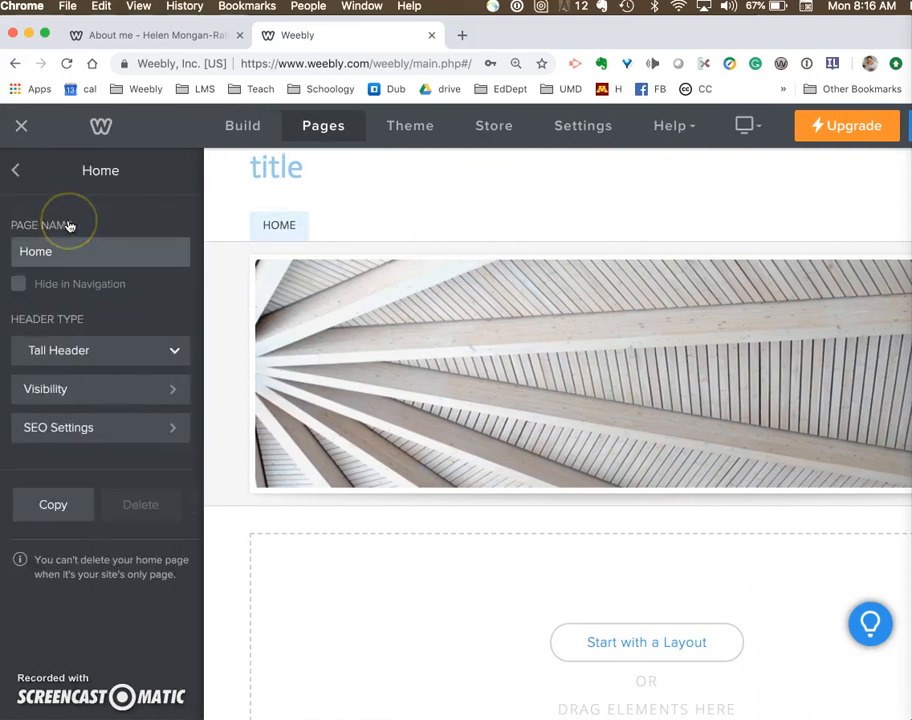
{"action": "left_click", "coordinate": [241, 128]}
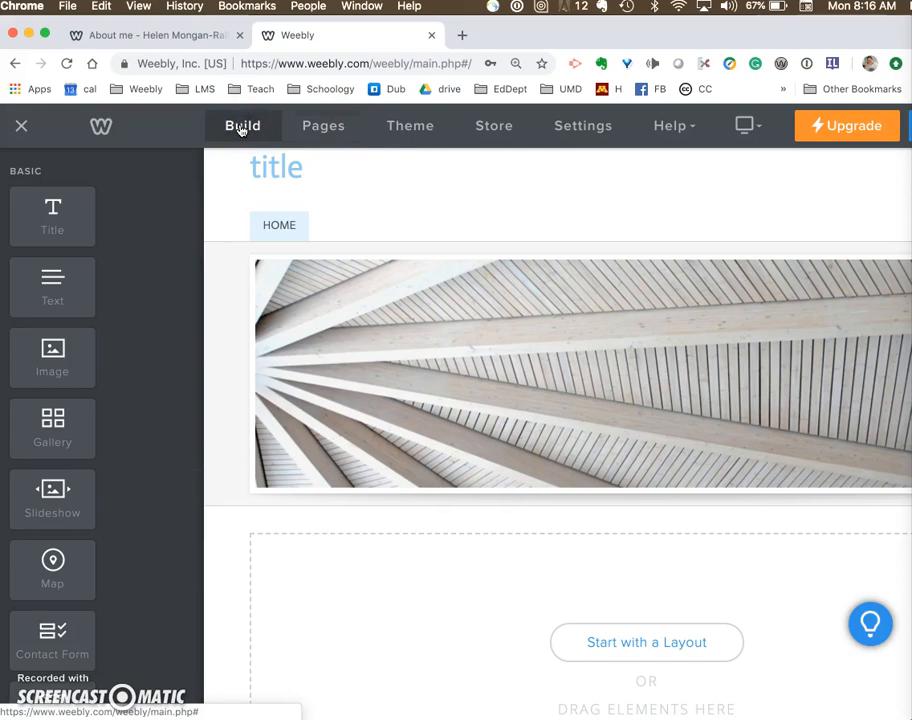
{"action": "scroll", "coordinate": [403, 550], "scroll_direction": "down", "scroll_amount": 3}
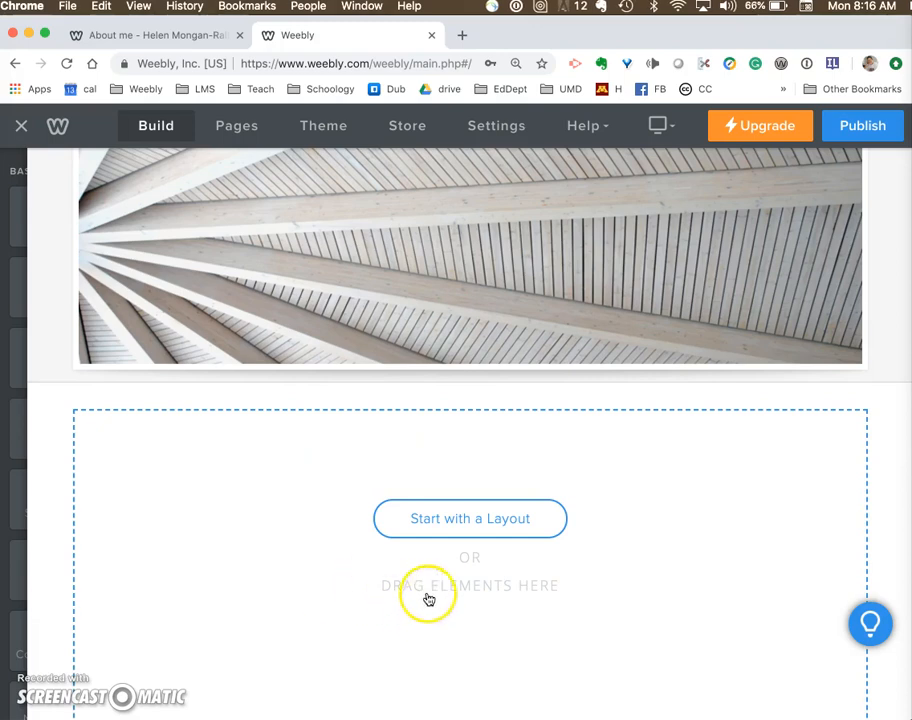
{"action": "mouse_move", "coordinate": [4, 300]}
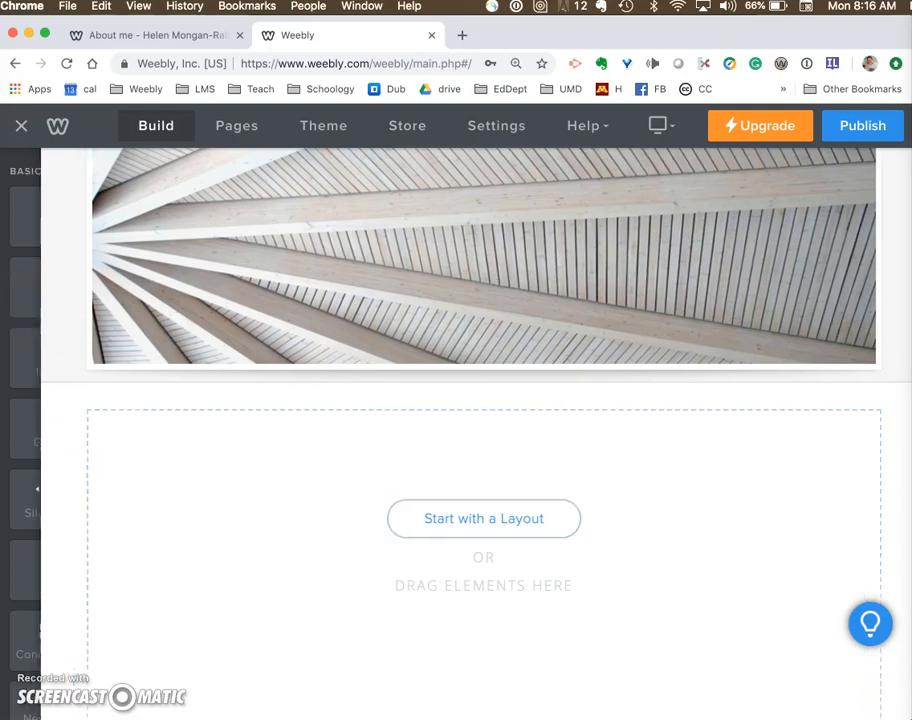
{"action": "left_click_drag", "start_coordinate": [52, 218], "coordinate": [213, 471]}
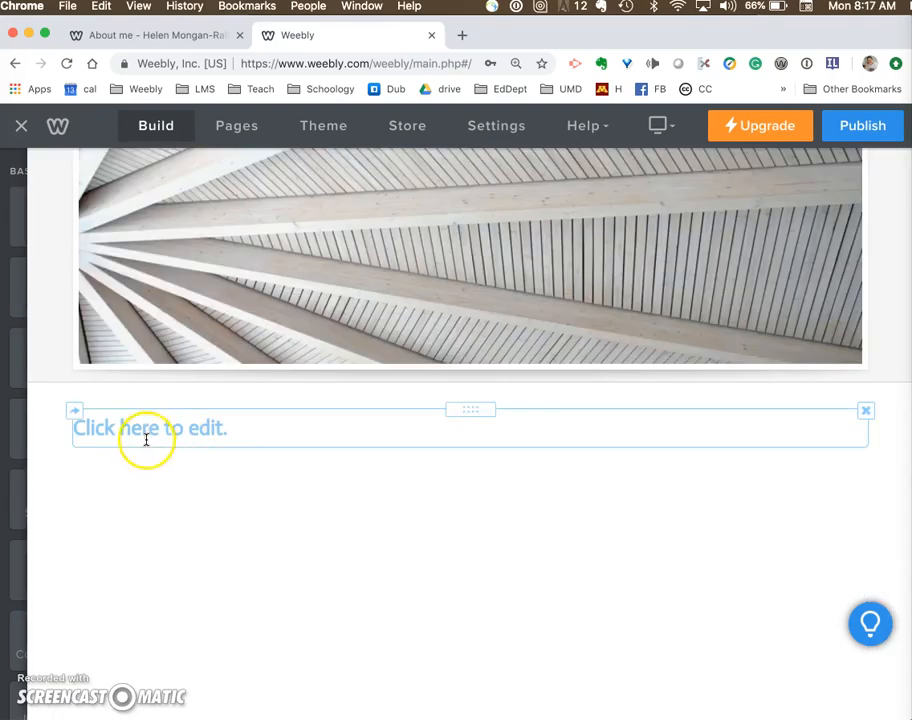
{"action": "left_click", "coordinate": [145, 436]}
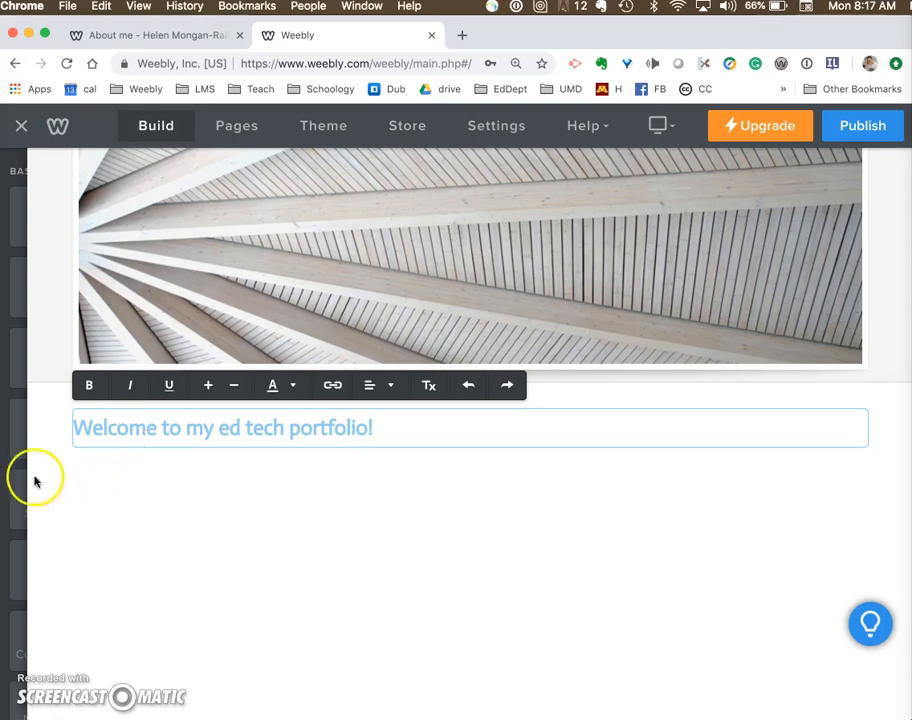
- Add a Text element below the welcome title reading "(tell people about what your portfolio shows)"
{"action": "mouse_move", "coordinate": [33, 260]}
{"action": "left_click_drag", "start_coordinate": [51, 287], "coordinate": [167, 511]}
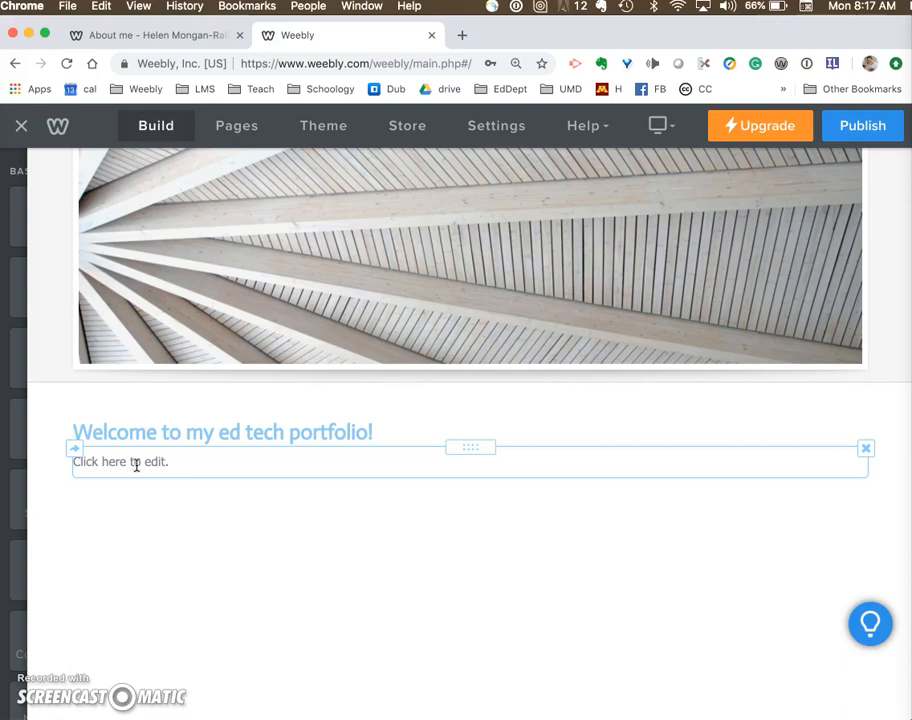
{"action": "left_click", "coordinate": [136, 464]}
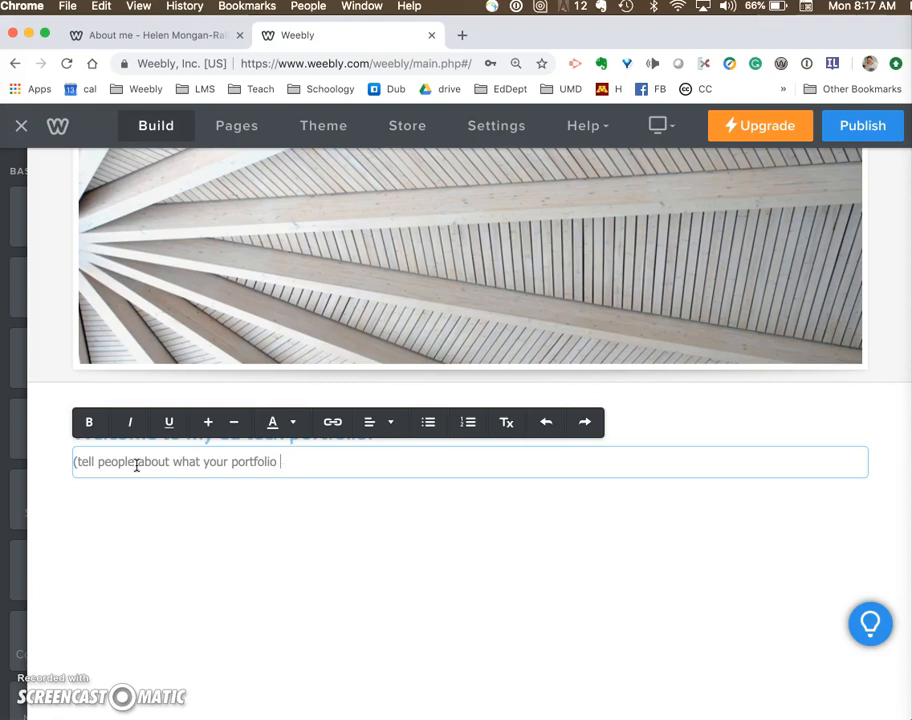
{"action": "left_click", "coordinate": [165, 615]}
- Add an Image element below the description text and upload the two-dogs photo from the PhotosToUseFor2000 folder into it
{"action": "left_click", "coordinate": [18, 428]}
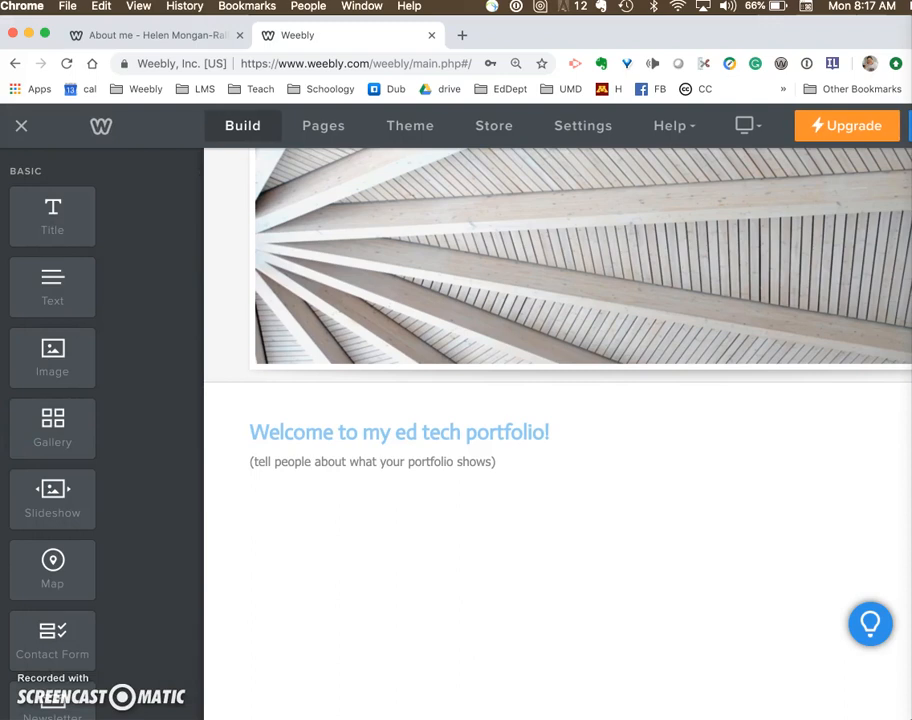
{"action": "left_click_drag", "start_coordinate": [52, 355], "coordinate": [195, 547]}
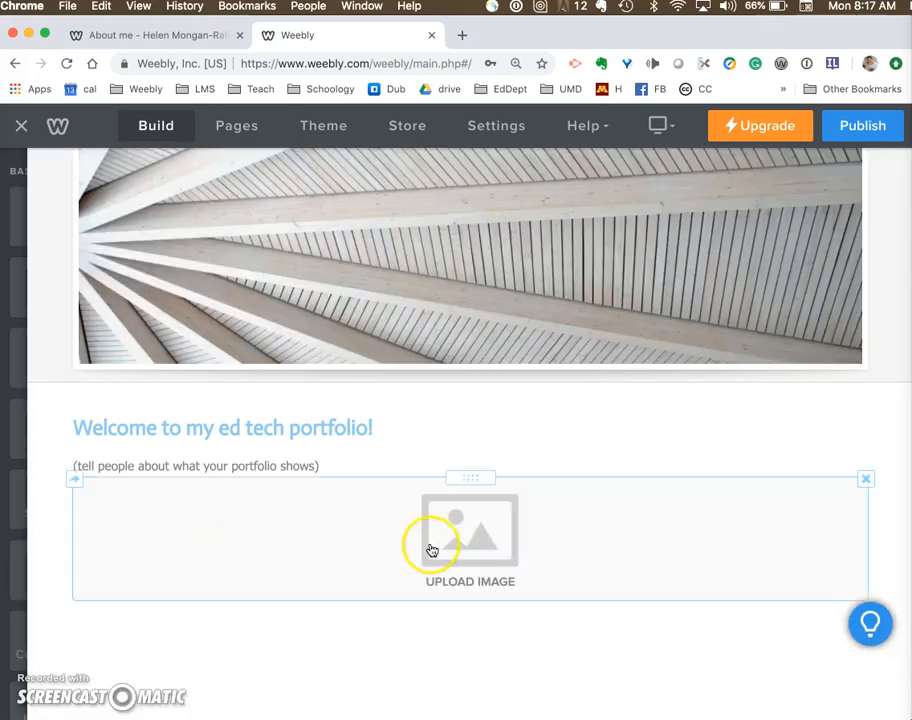
{"action": "left_click", "coordinate": [461, 548]}
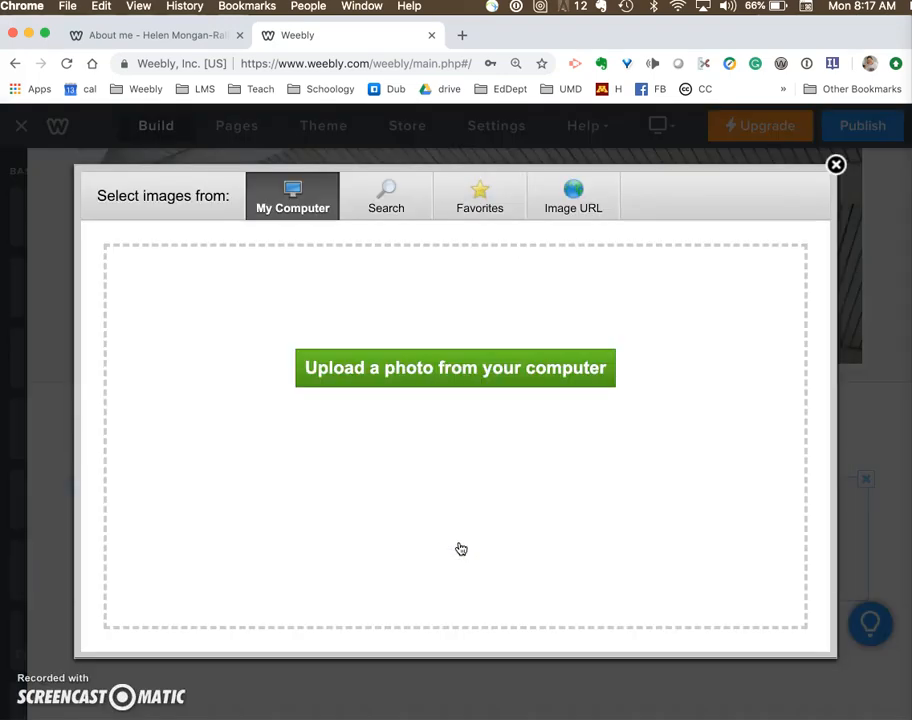
{"action": "left_click", "coordinate": [452, 377]}
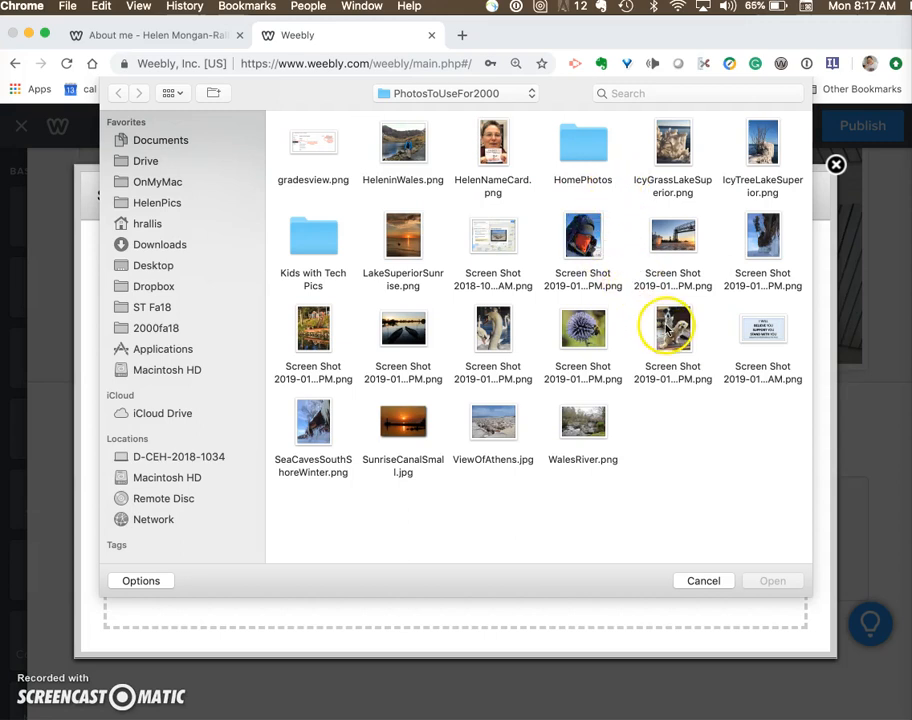
{"action": "left_click", "coordinate": [668, 328]}
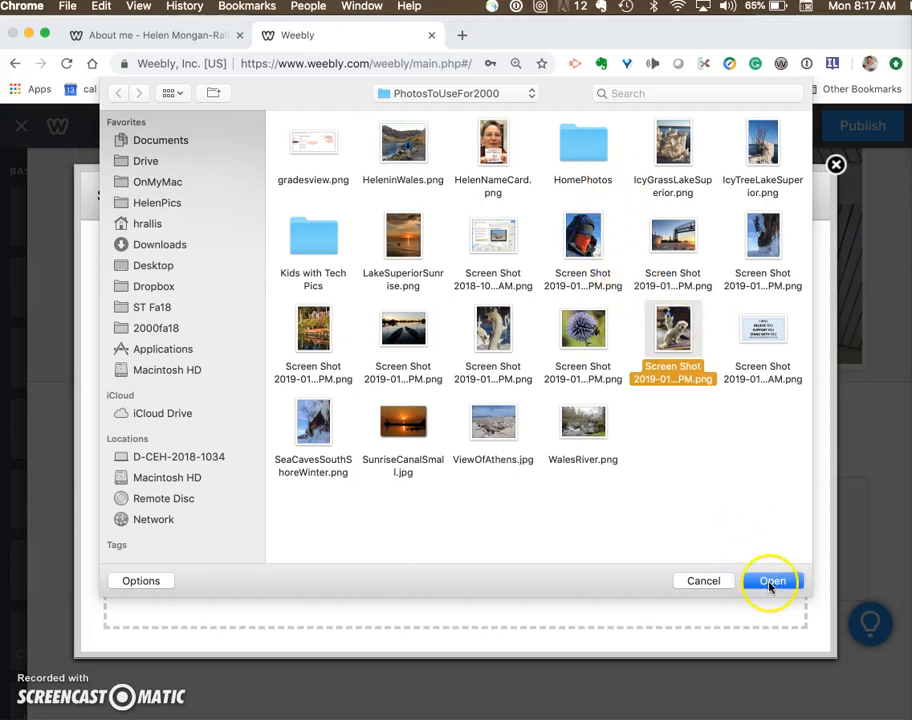
{"action": "left_click", "coordinate": [771, 581]}
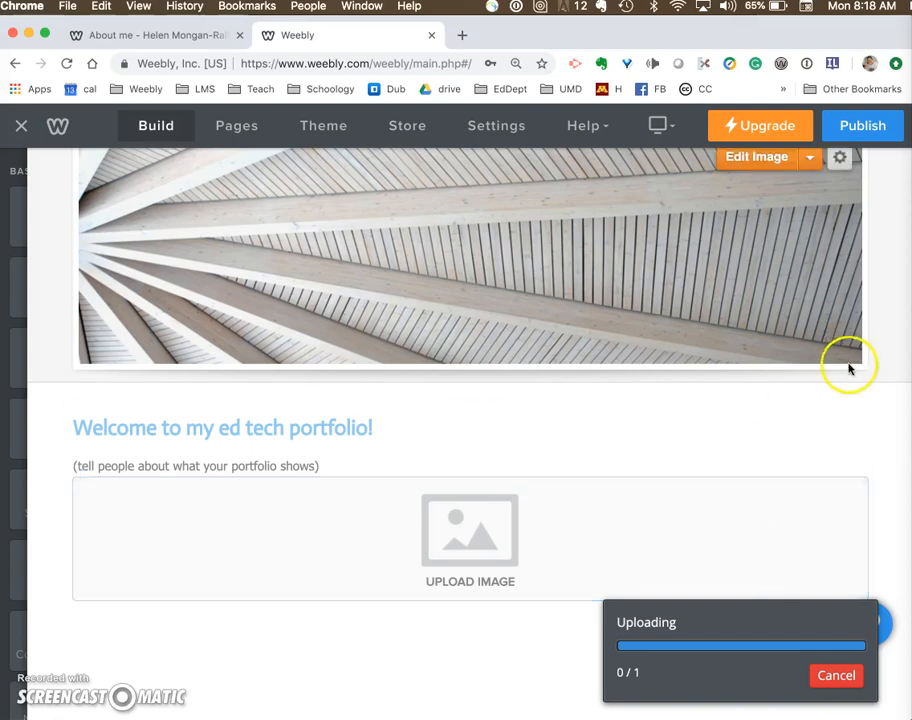
- Try to place an Embed Code element next to the uploaded image on the Home page
{"action": "scroll", "coordinate": [849, 373], "scroll_direction": "down", "scroll_amount": 3}
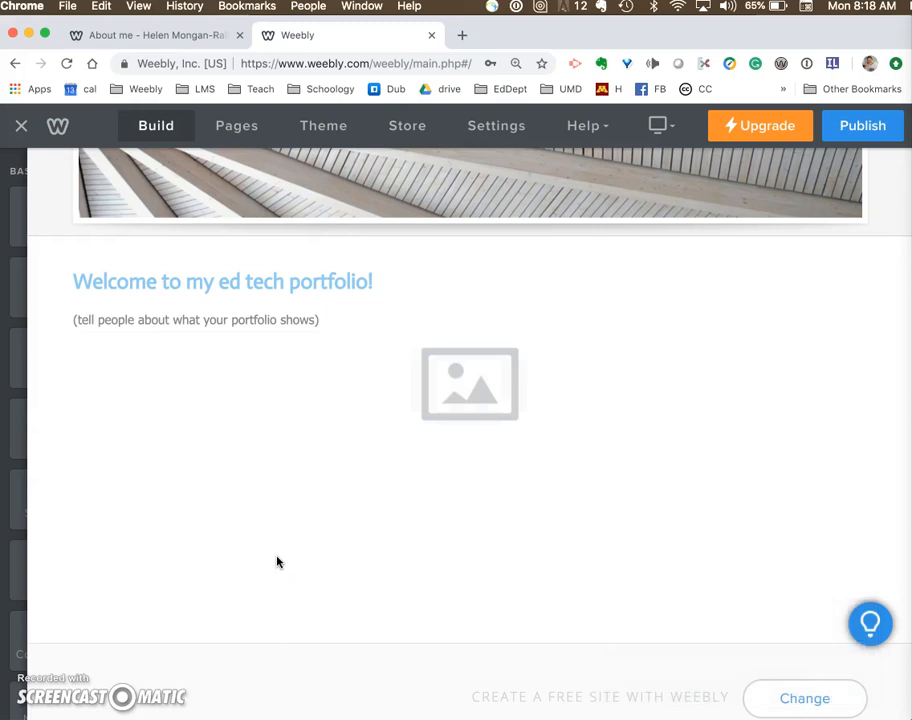
{"action": "mouse_move", "coordinate": [25, 450]}
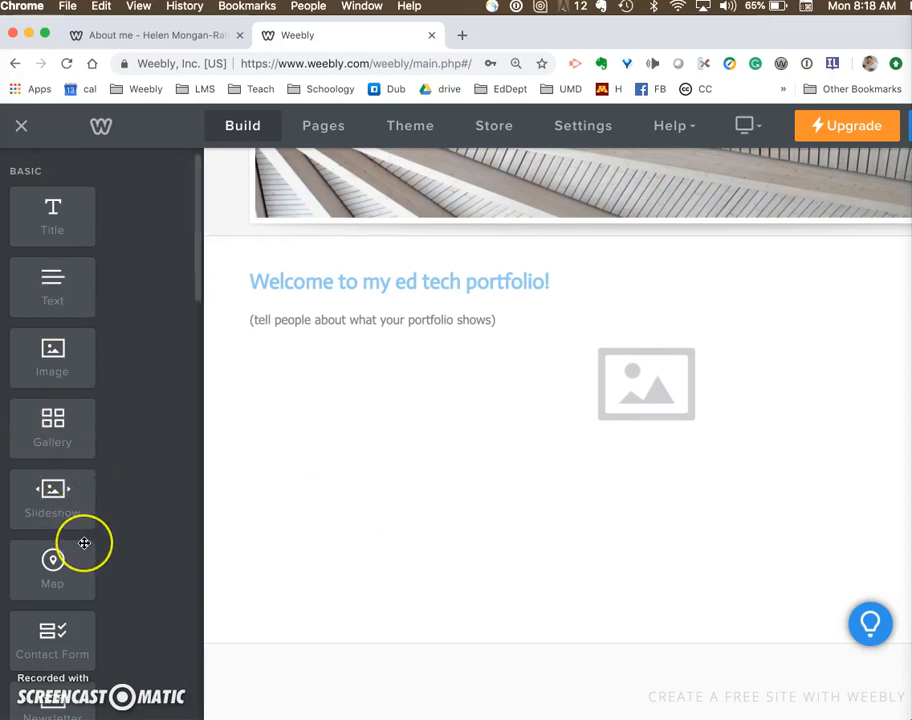
{"action": "scroll", "coordinate": [84, 543], "scroll_direction": "down", "scroll_amount": 5}
{"action": "scroll", "coordinate": [84, 543], "scroll_direction": "down", "scroll_amount": 3}
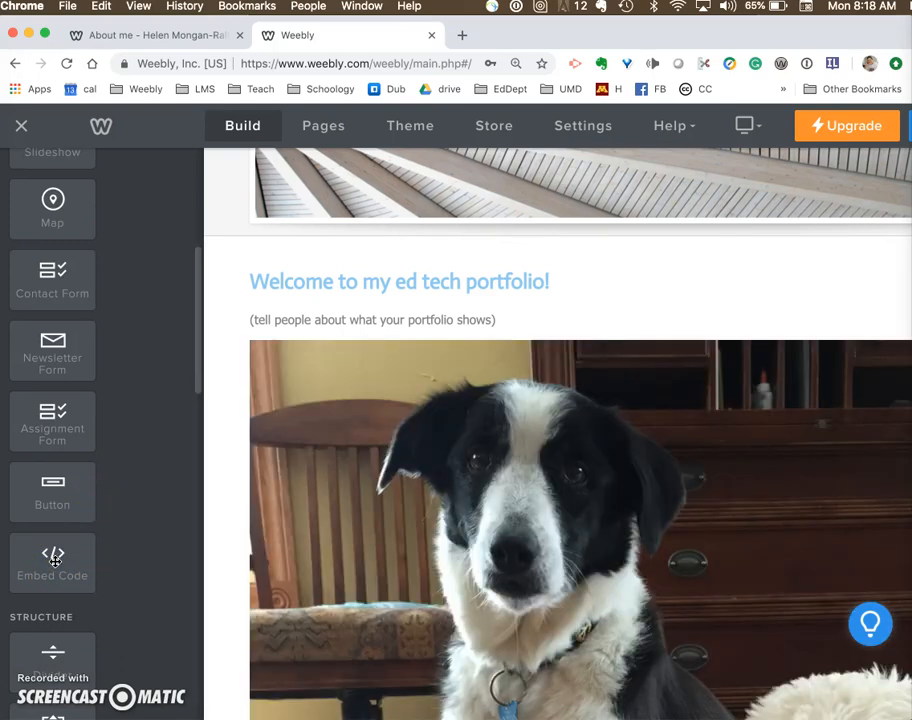
{"action": "mouse_move", "coordinate": [54, 561]}
{"action": "left_mouse_down"}
{"action": "mouse_move", "coordinate": [246, 551]}
{"action": "mouse_move", "coordinate": [537, 385]}
{"action": "mouse_move", "coordinate": [759, 548]}
{"action": "mouse_move", "coordinate": [696, 596]}
{"action": "mouse_move", "coordinate": [881, 550]}
{"action": "mouse_move", "coordinate": [537, 297]}
{"action": "mouse_move", "coordinate": [647, 356]}
{"action": "mouse_move", "coordinate": [792, 460]}
{"action": "left_mouse_up"}
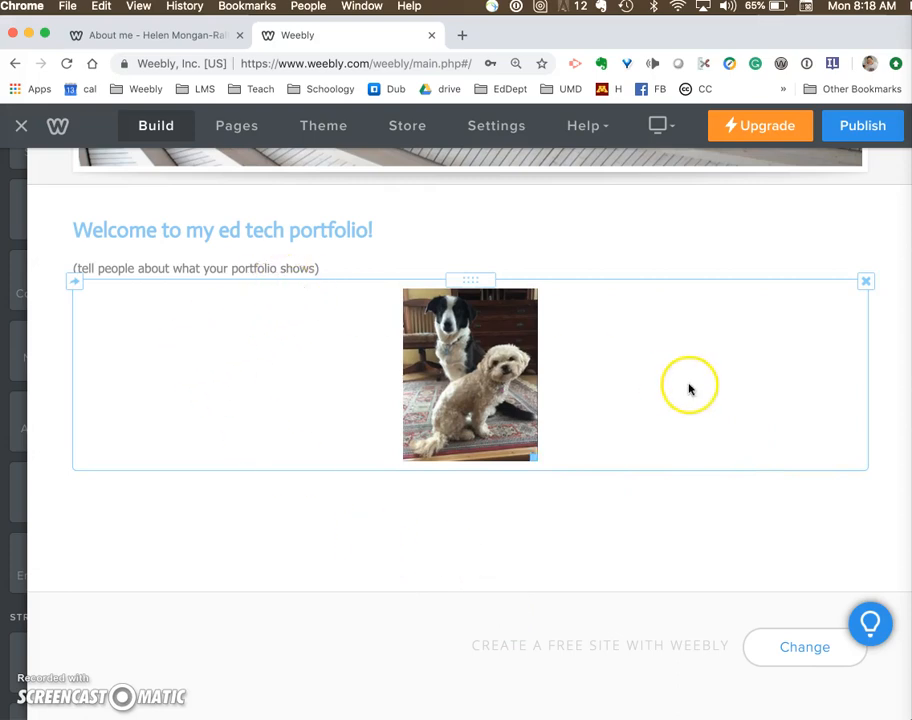
- Add a Text element beside the dog photo reading "This is a photo of my dog Peanut and granddog Snowy"
{"action": "mouse_move", "coordinate": [12, 325]}
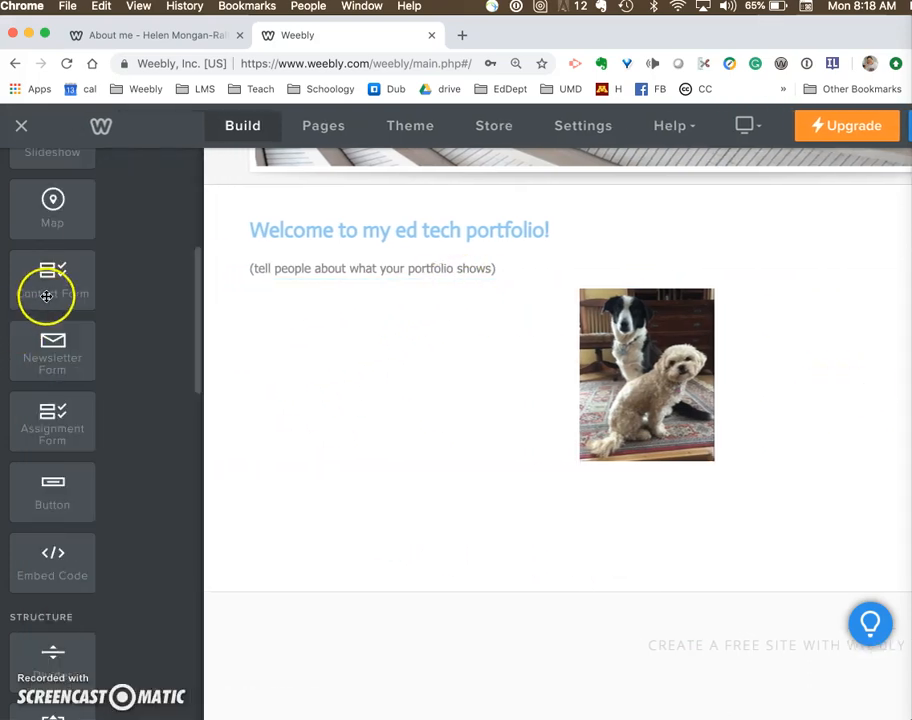
{"action": "scroll", "coordinate": [50, 290], "scroll_direction": "up", "scroll_amount": 5}
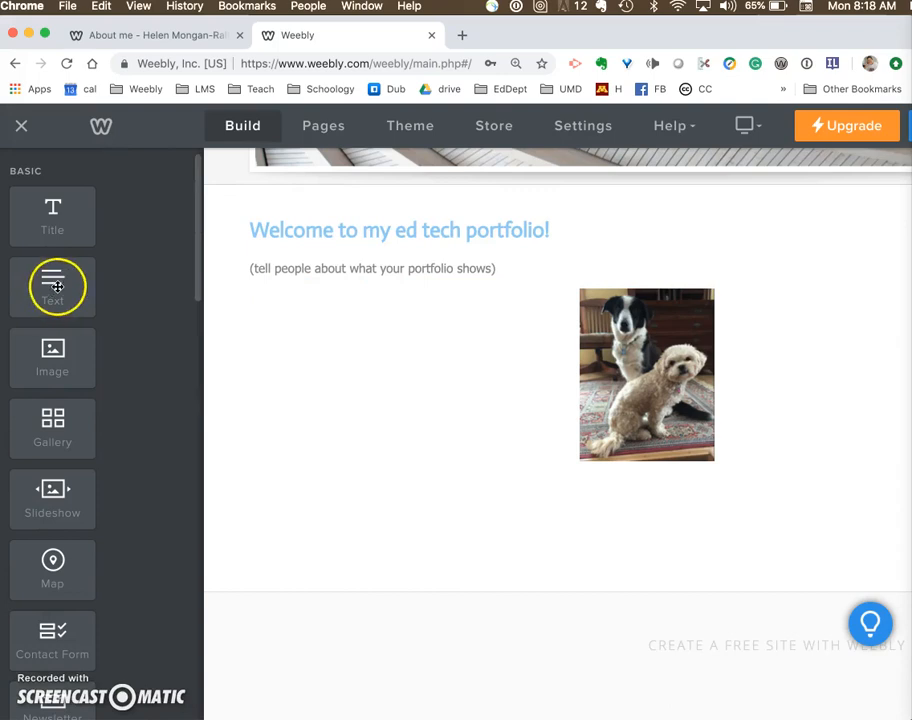
{"action": "left_click_drag", "start_coordinate": [60, 290], "coordinate": [637, 431]}
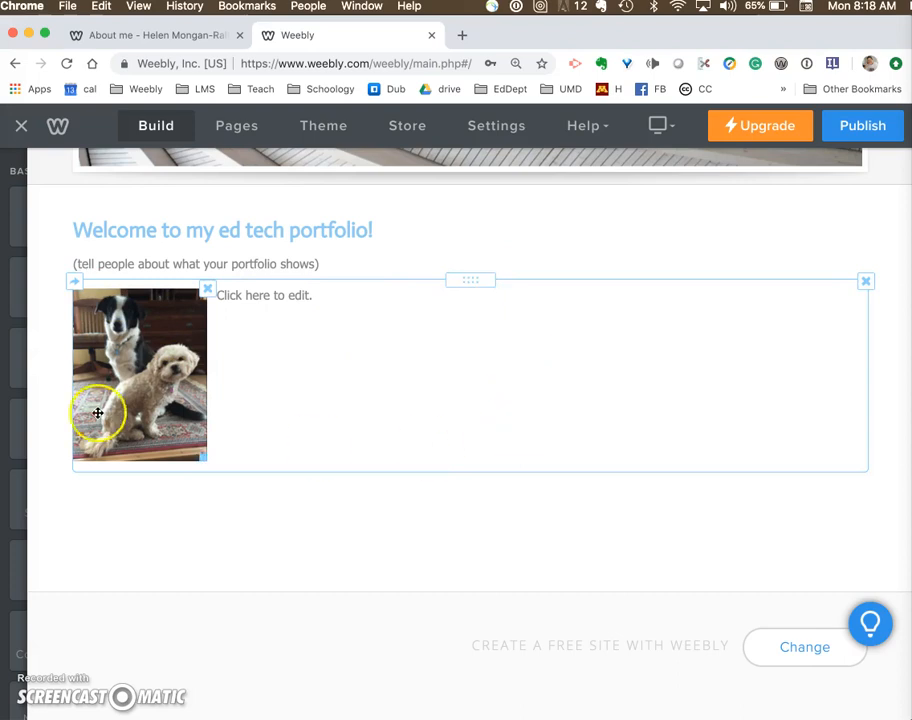
{"action": "left_click", "coordinate": [270, 296]}
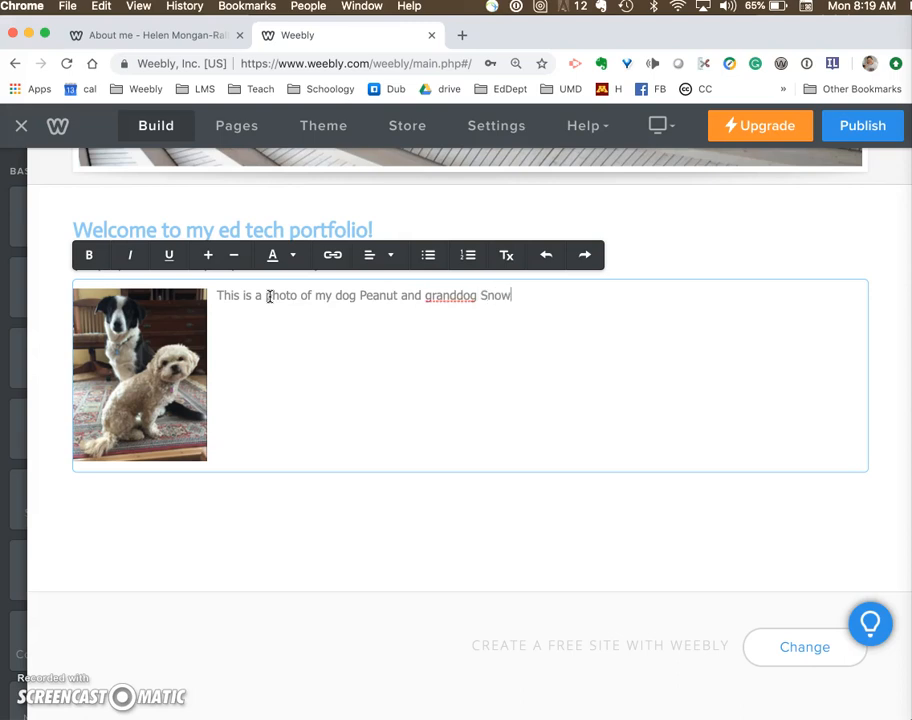
{"action": "left_click", "coordinate": [276, 553]}
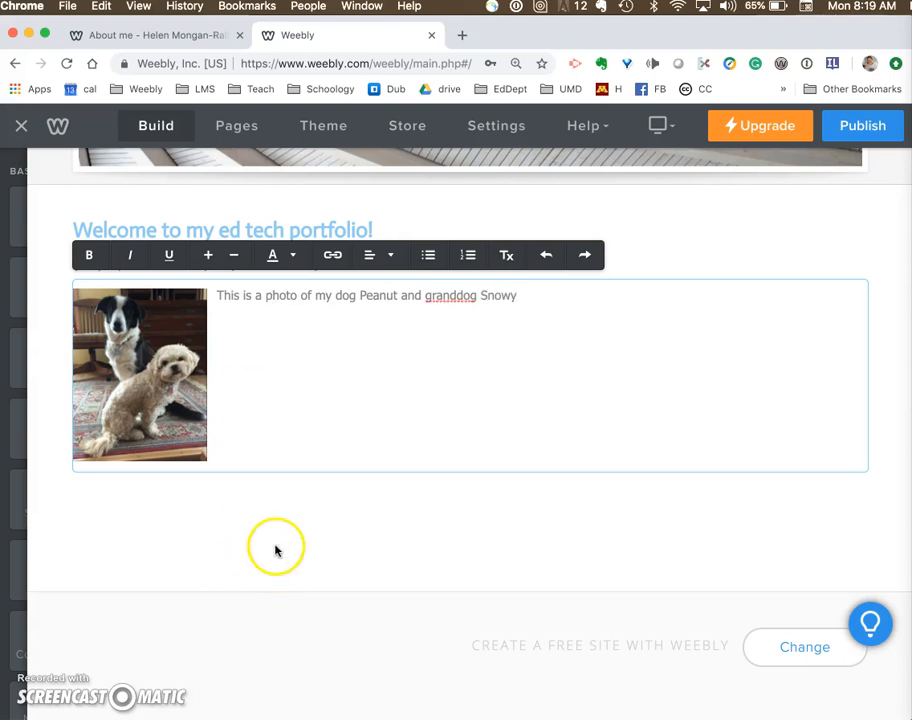
- Add an Embed Code element below the dog photo and open its custom HTML for editing
{"action": "mouse_move", "coordinate": [10, 322]}
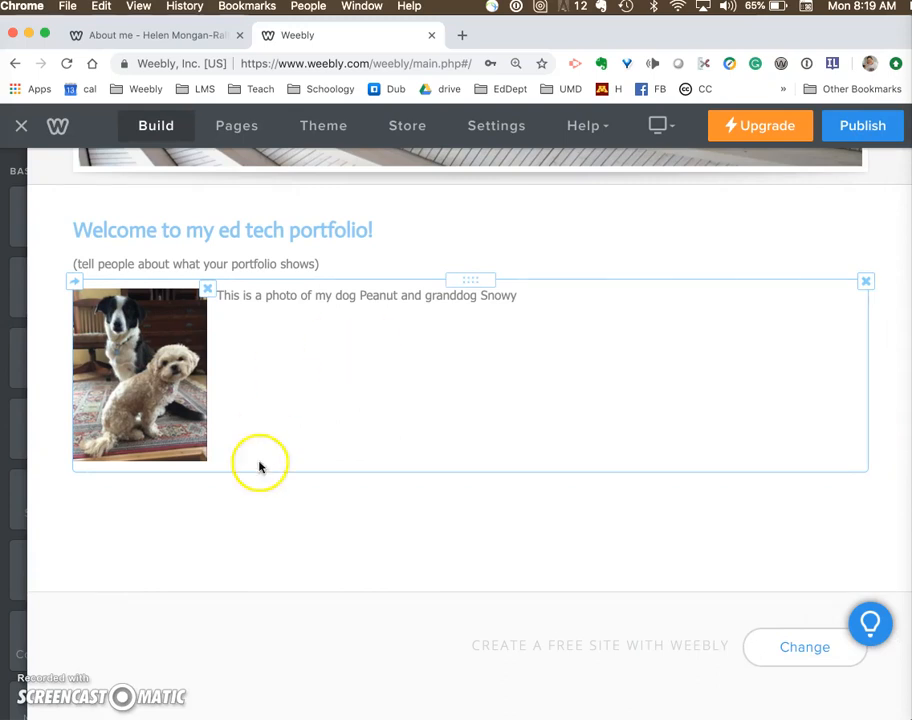
{"action": "mouse_move", "coordinate": [30, 445]}
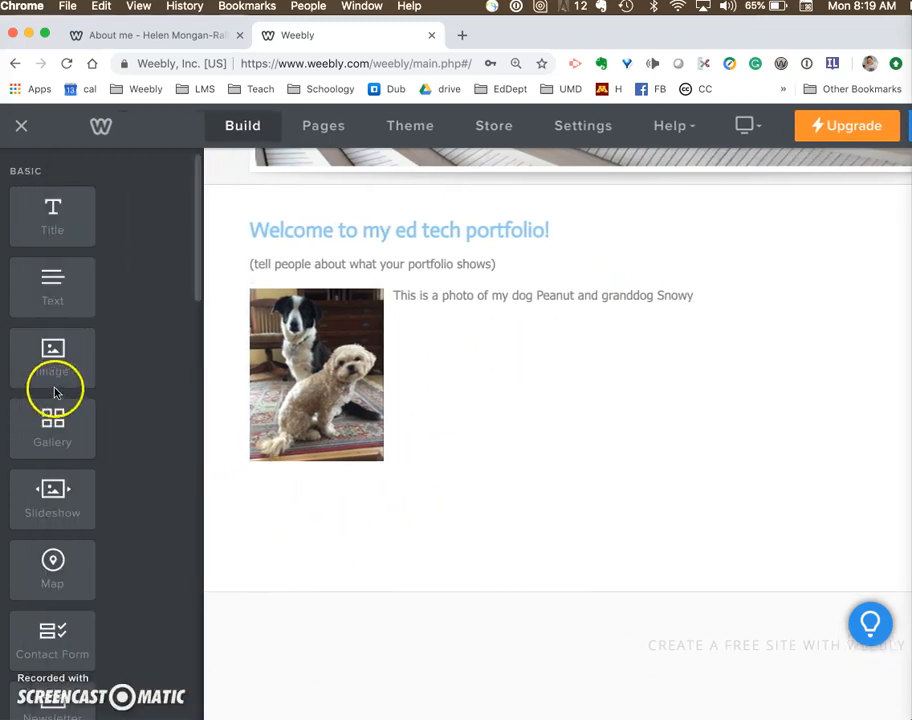
{"action": "scroll", "coordinate": [61, 553], "scroll_direction": "down", "scroll_amount": 5}
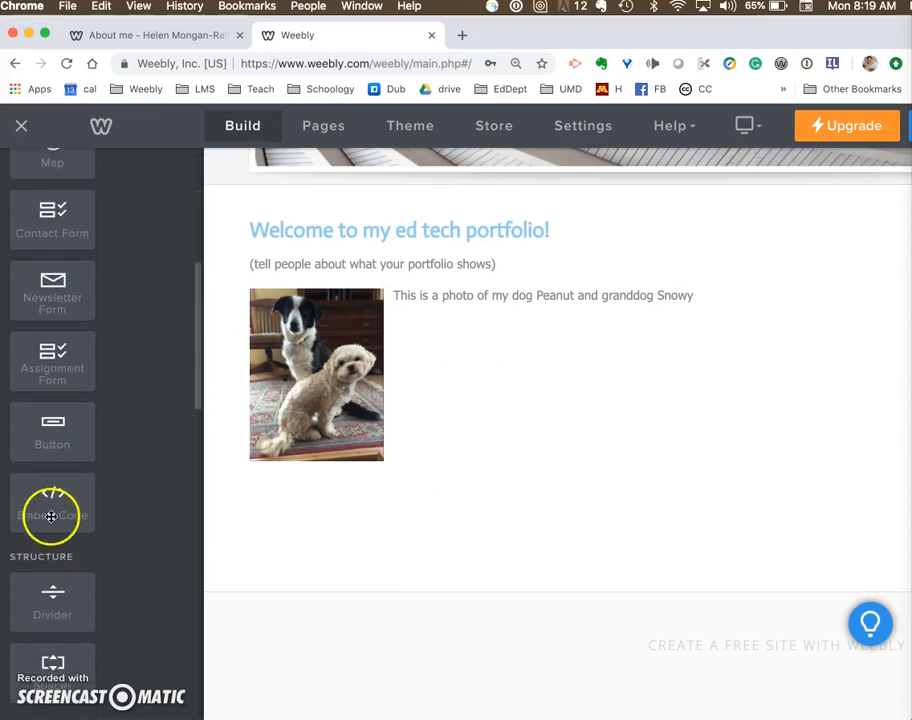
{"action": "left_click_drag", "start_coordinate": [50, 501], "coordinate": [150, 547]}
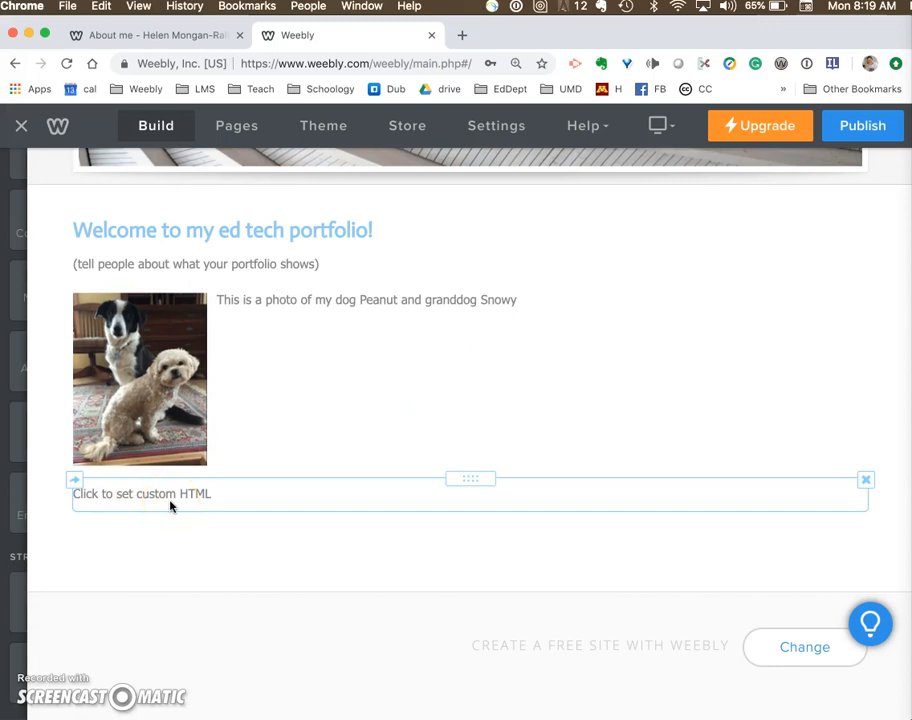
{"action": "left_click", "coordinate": [170, 506]}
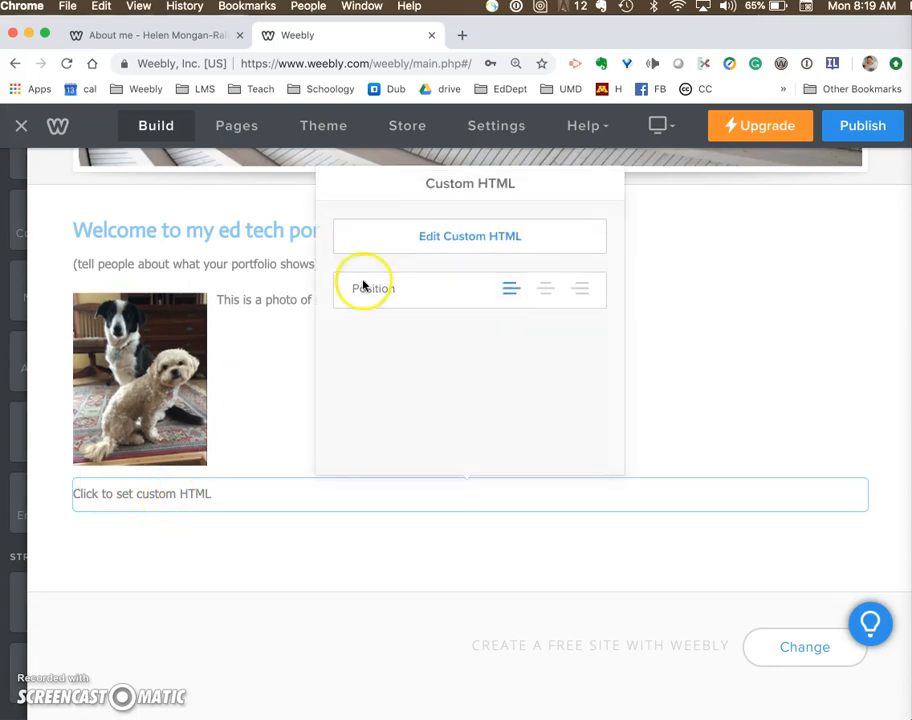
{"action": "left_click", "coordinate": [447, 238]}
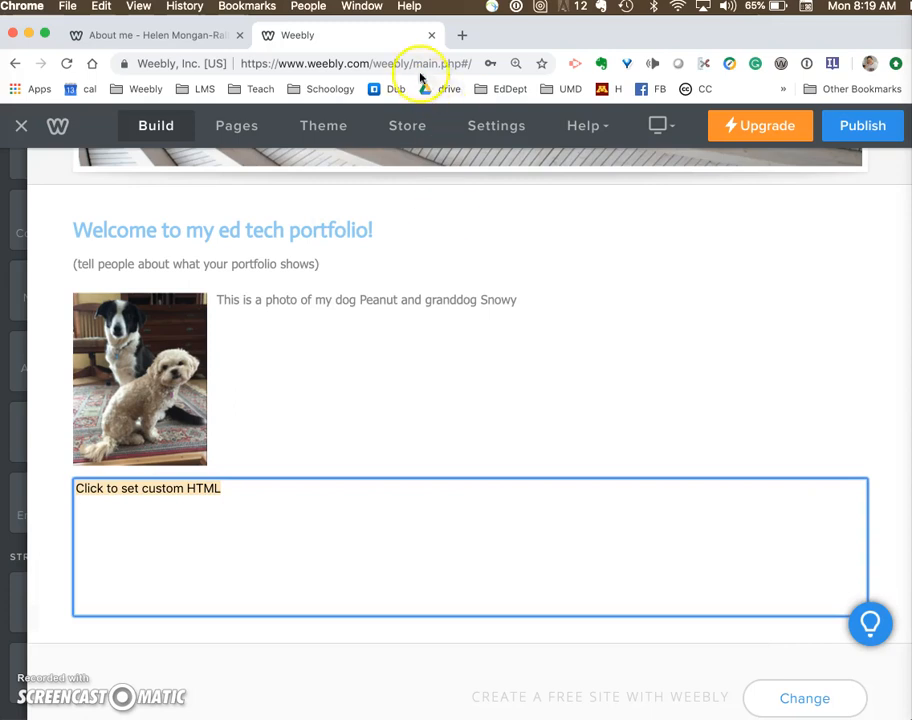
- Open YouTube in a new browser tab and open the "Embed an Image into Canvas Assignment" video from your own channel
{"action": "left_click", "coordinate": [463, 36]}
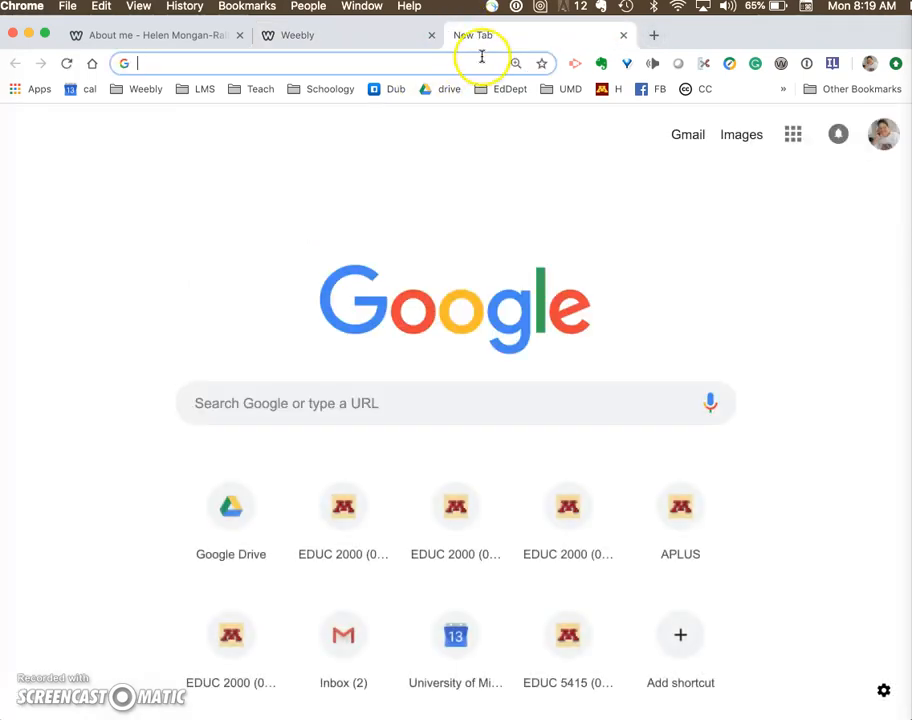
{"action": "left_click", "coordinate": [793, 137]}
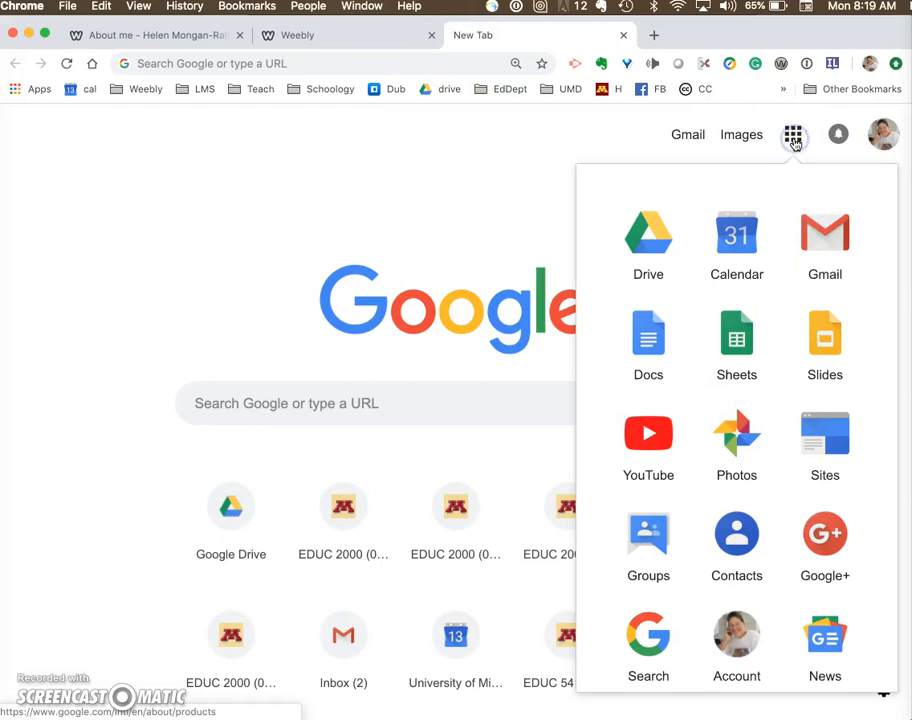
{"action": "left_click", "coordinate": [662, 442]}
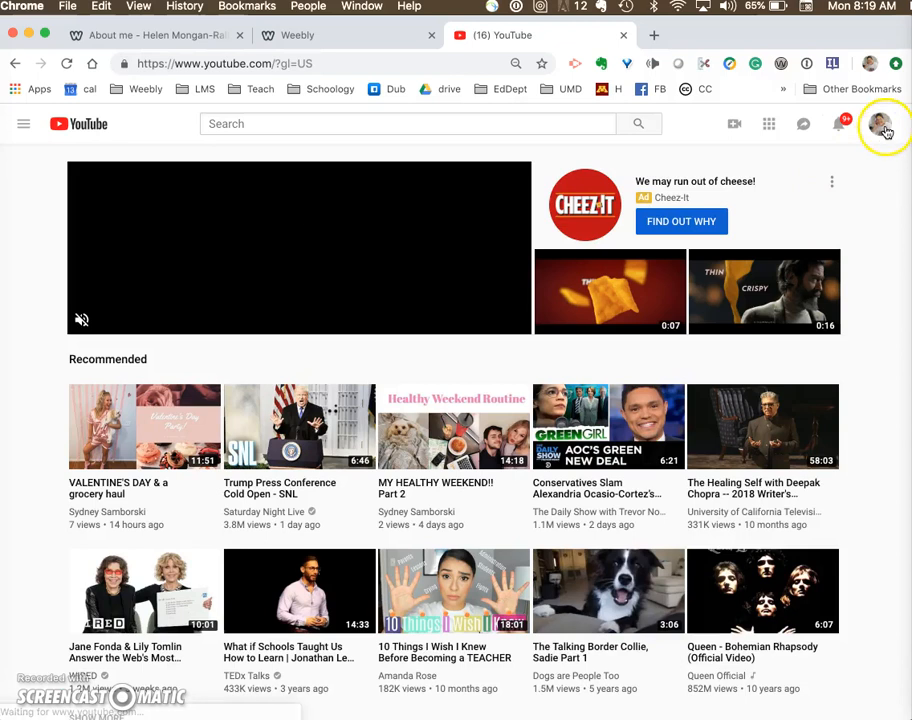
{"action": "left_click", "coordinate": [884, 131]}
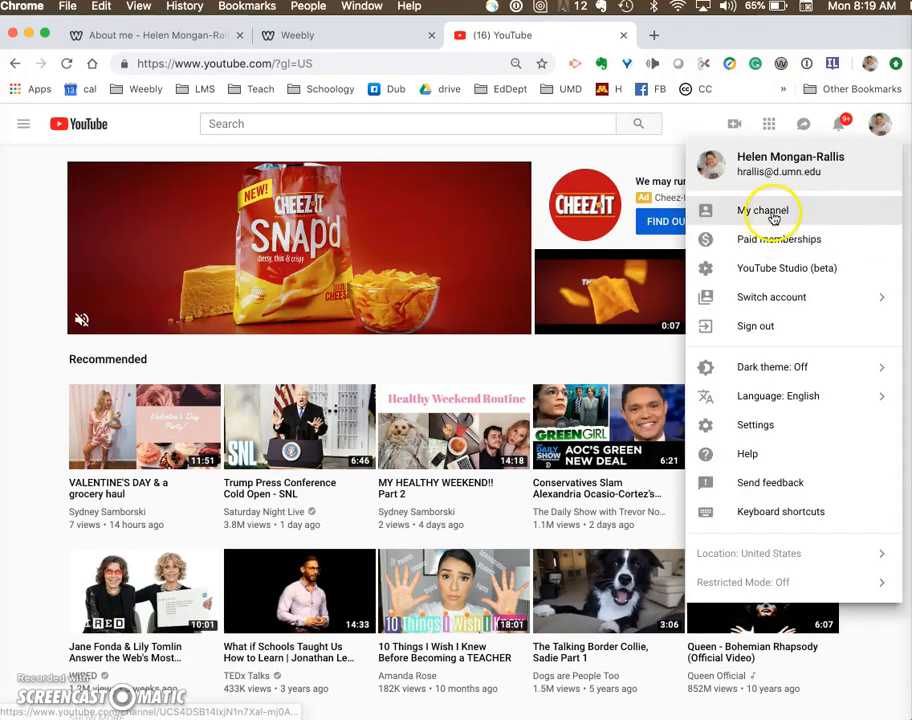
{"action": "left_click", "coordinate": [778, 212]}
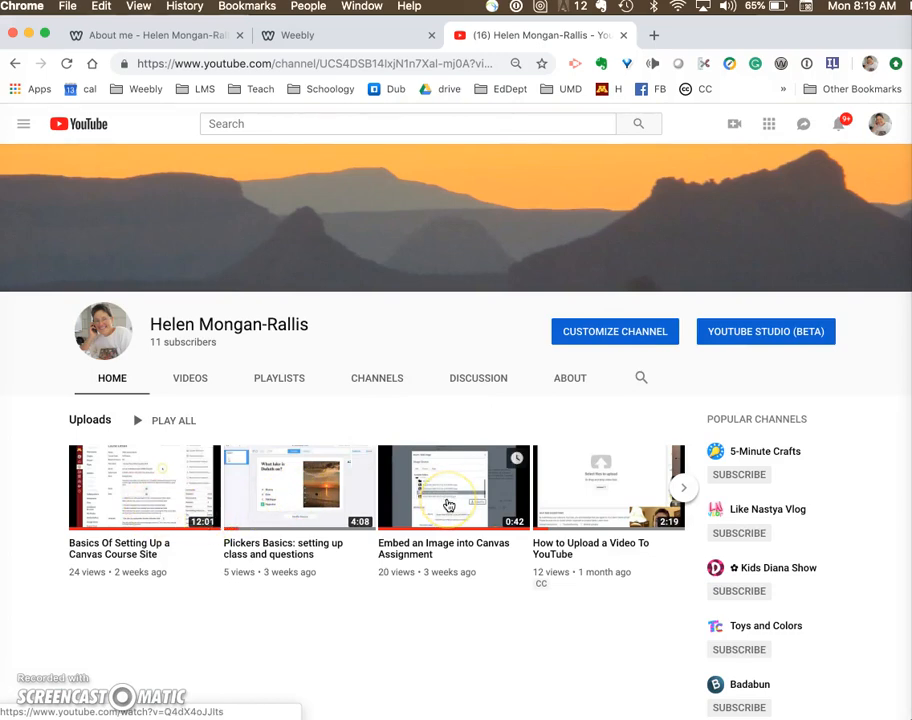
{"action": "left_click", "coordinate": [449, 505]}
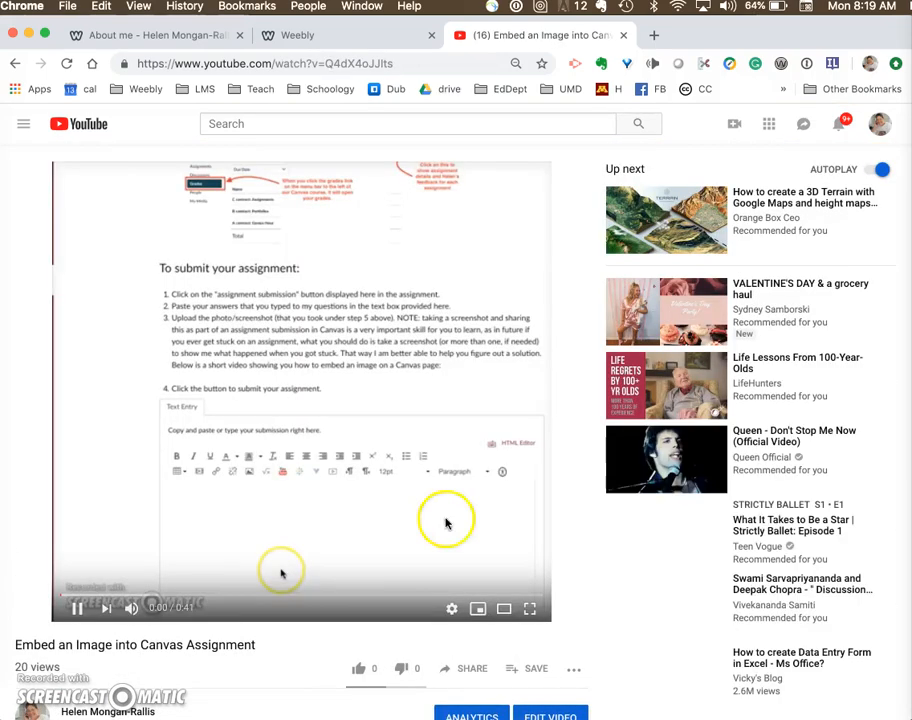
- Pause the YouTube video and copy its full iframe embed code from the sharing options
{"action": "left_click", "coordinate": [77, 607]}
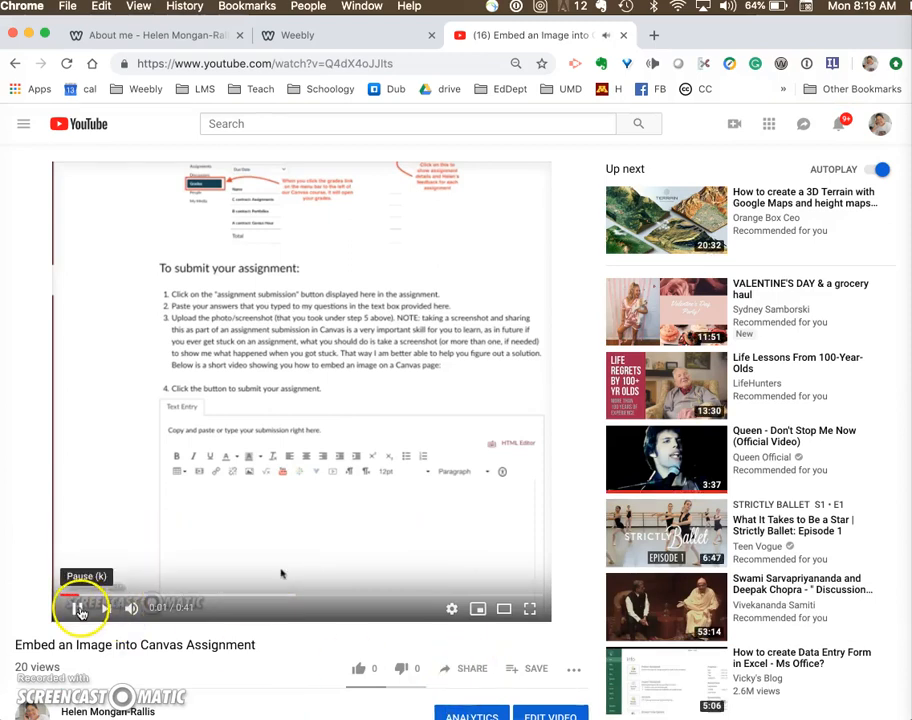
{"action": "left_click", "coordinate": [472, 677]}
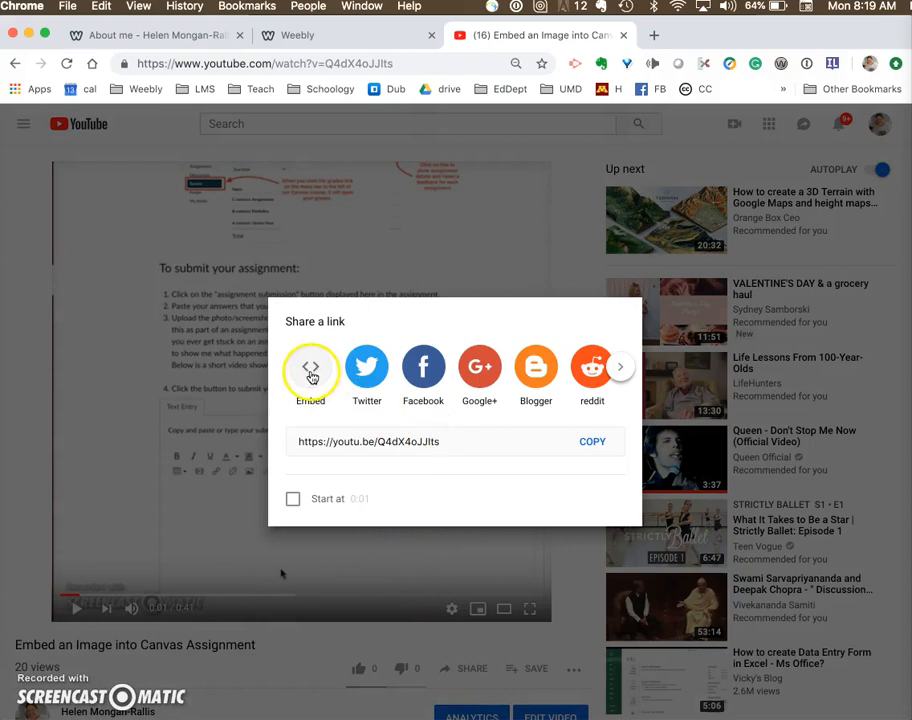
{"action": "left_click", "coordinate": [311, 376]}
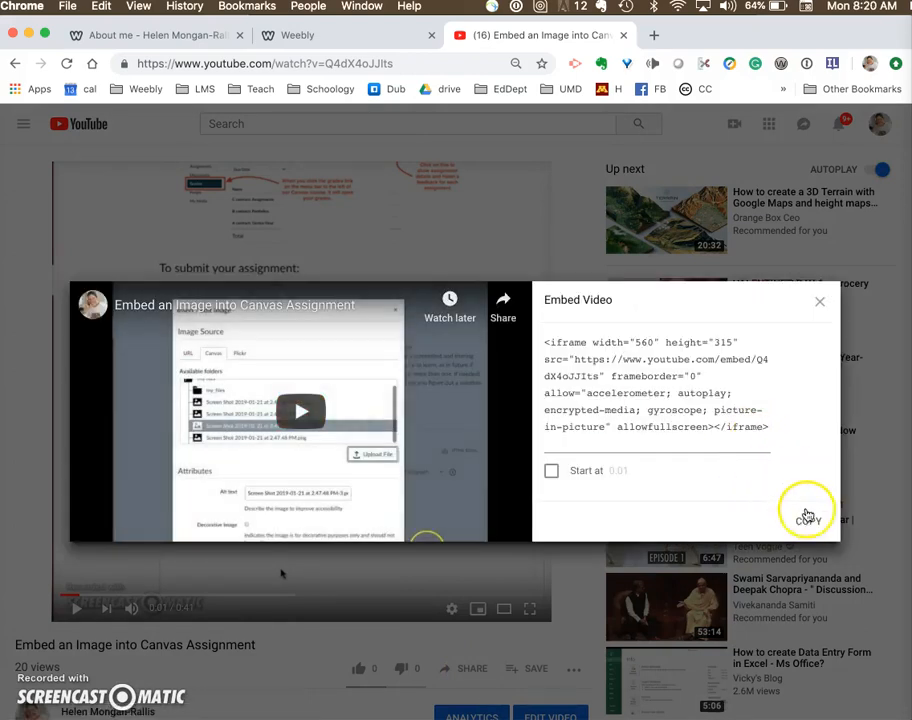
{"action": "left_click", "coordinate": [806, 515]}
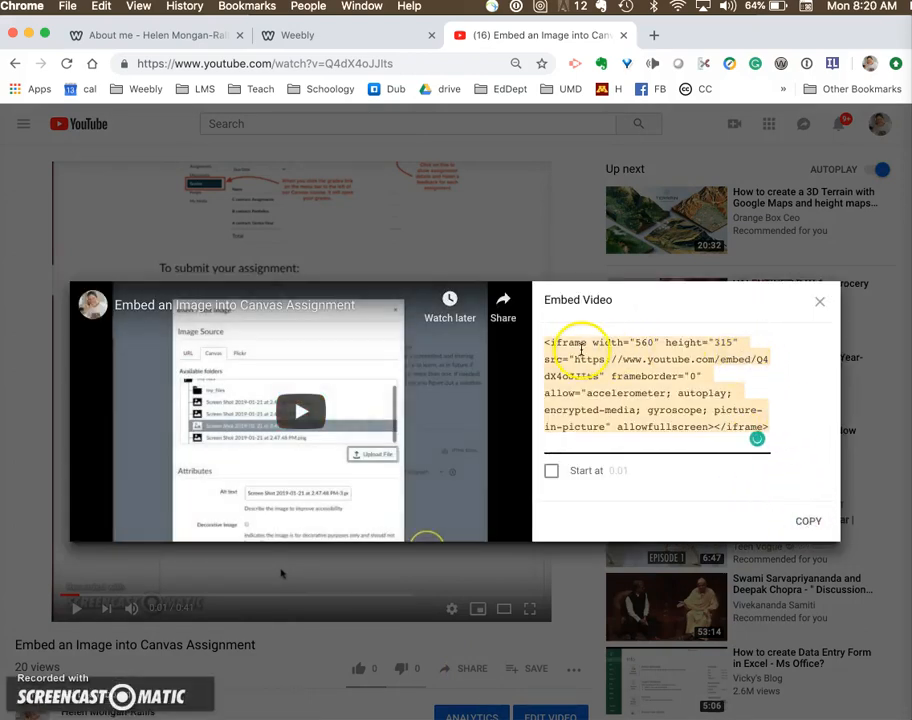
{"action": "left_click", "coordinate": [543, 342]}
{"action": "left_click_drag", "start_coordinate": [543, 342], "coordinate": [760, 427]}
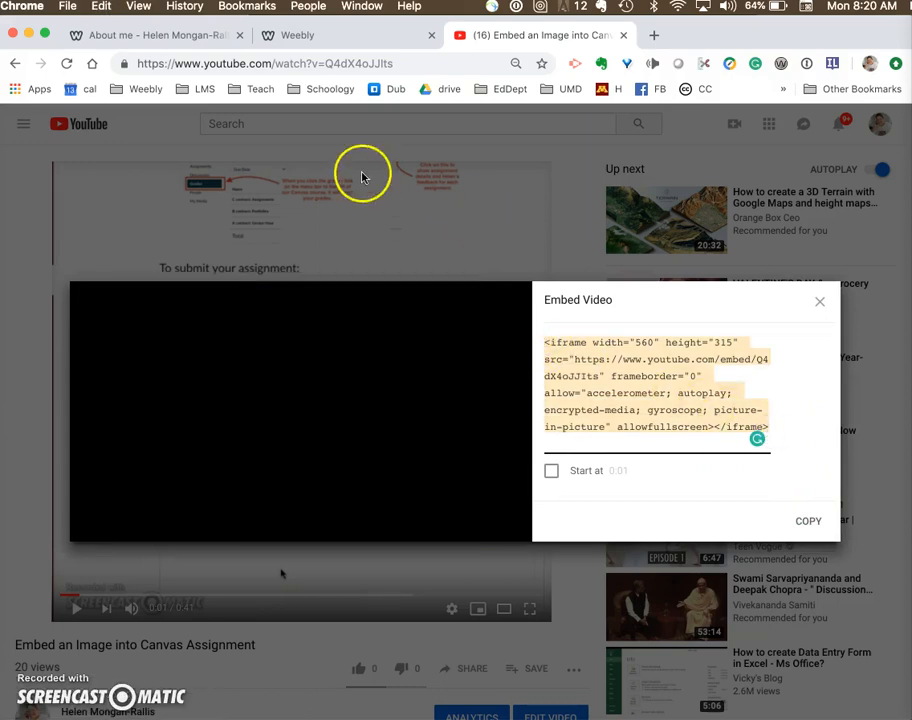
- Switch back to Weebly and paste the iframe code into the custom HTML element below the dog photo, then check the embedded video
{"action": "left_click", "coordinate": [296, 40]}
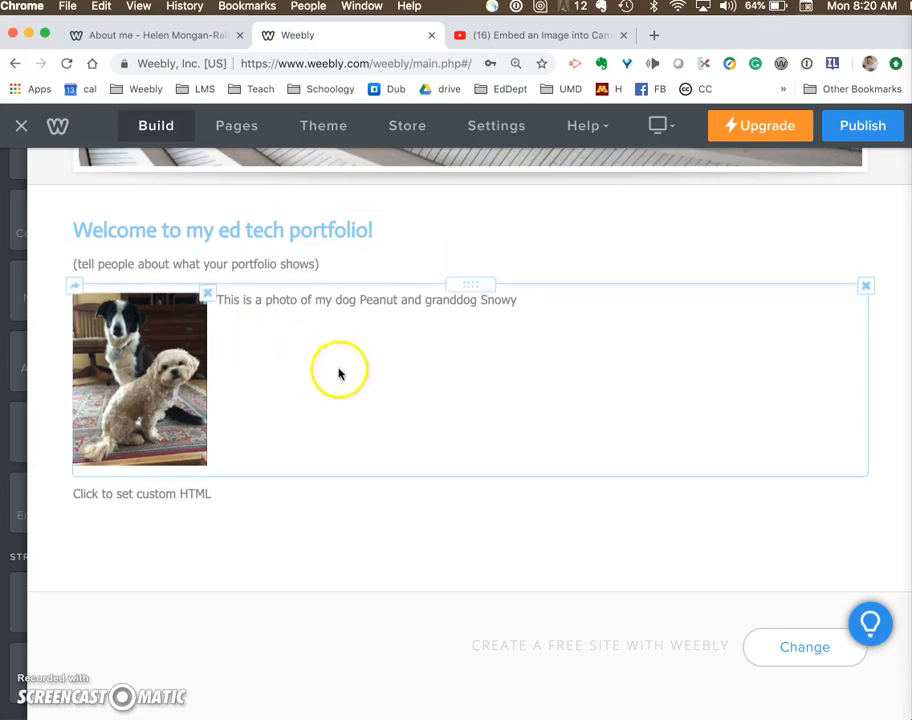
{"action": "left_click", "coordinate": [165, 494]}
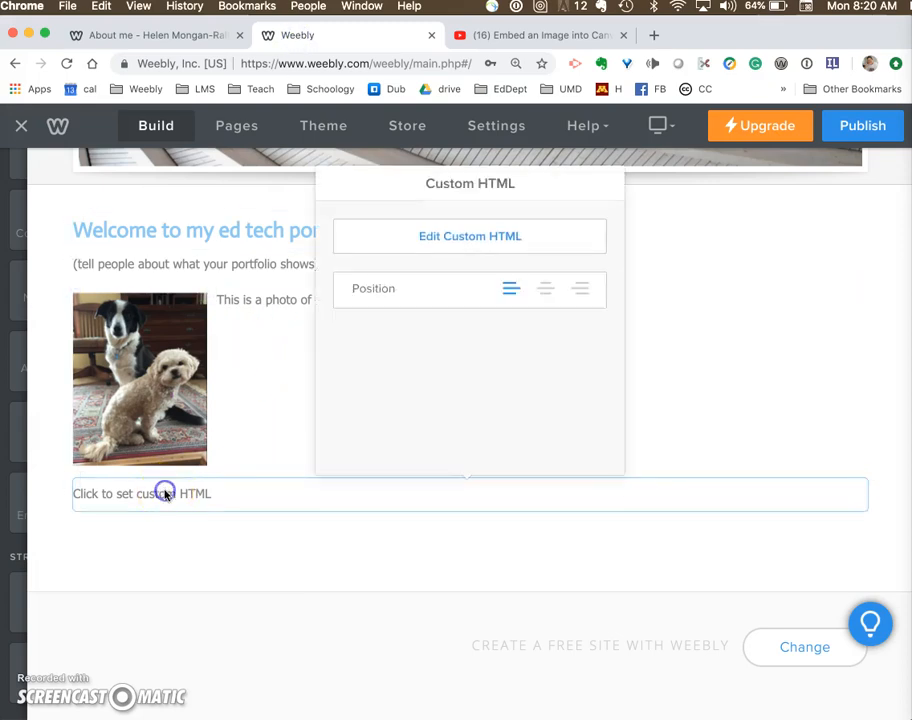
{"action": "left_click", "coordinate": [515, 238]}
{"action": "key", "text": "super+v"}
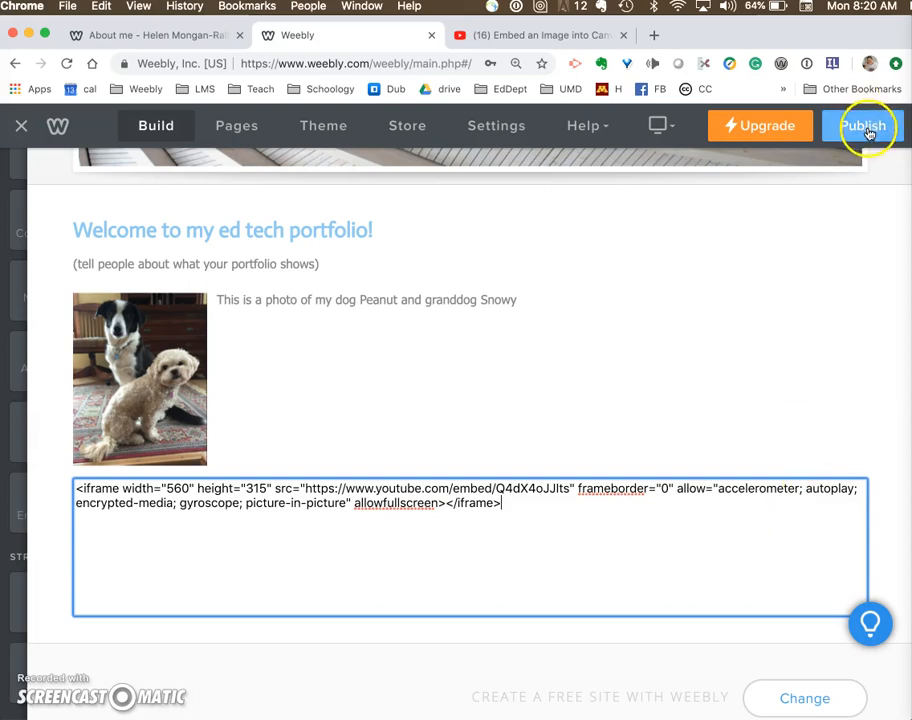
{"action": "left_click", "coordinate": [766, 400]}
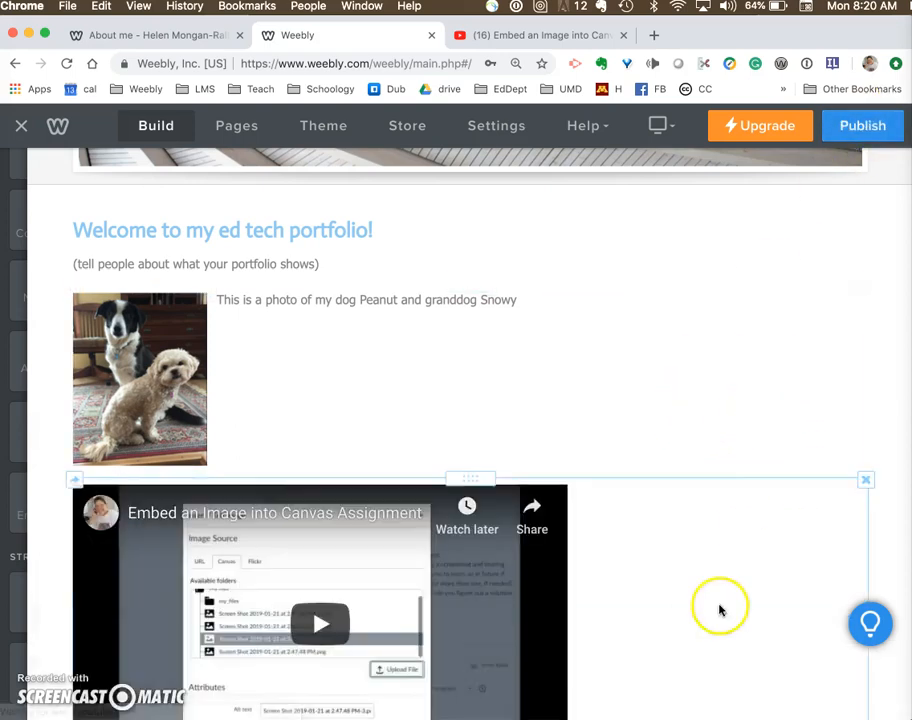
{"action": "scroll", "coordinate": [700, 610], "scroll_direction": "down", "scroll_amount": 4}
{"action": "scroll", "coordinate": [703, 640], "scroll_direction": "up", "scroll_amount": 4}
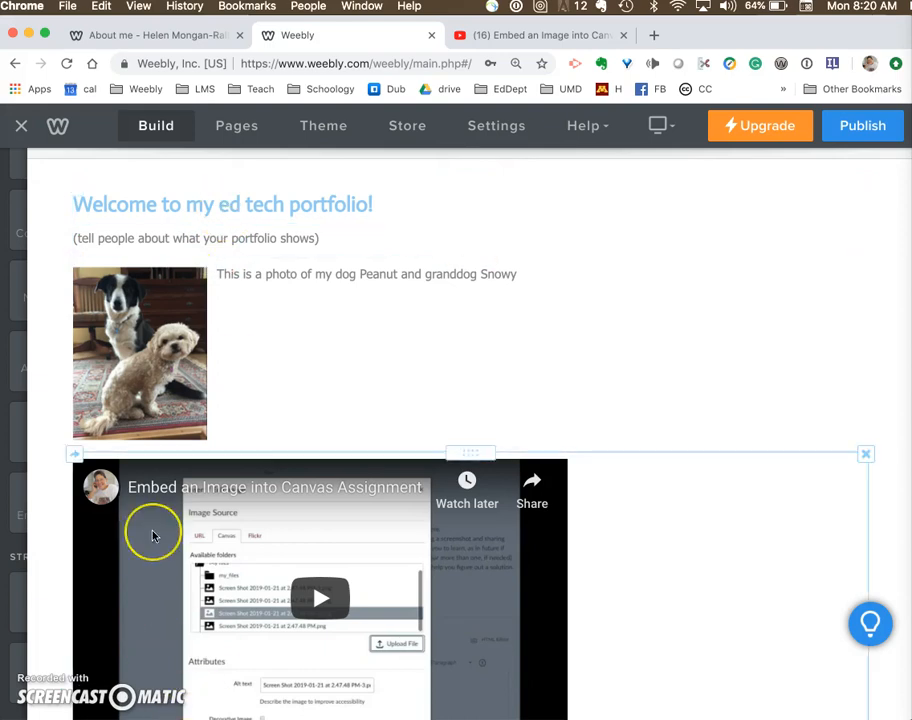
{"action": "mouse_move", "coordinate": [10, 519]}
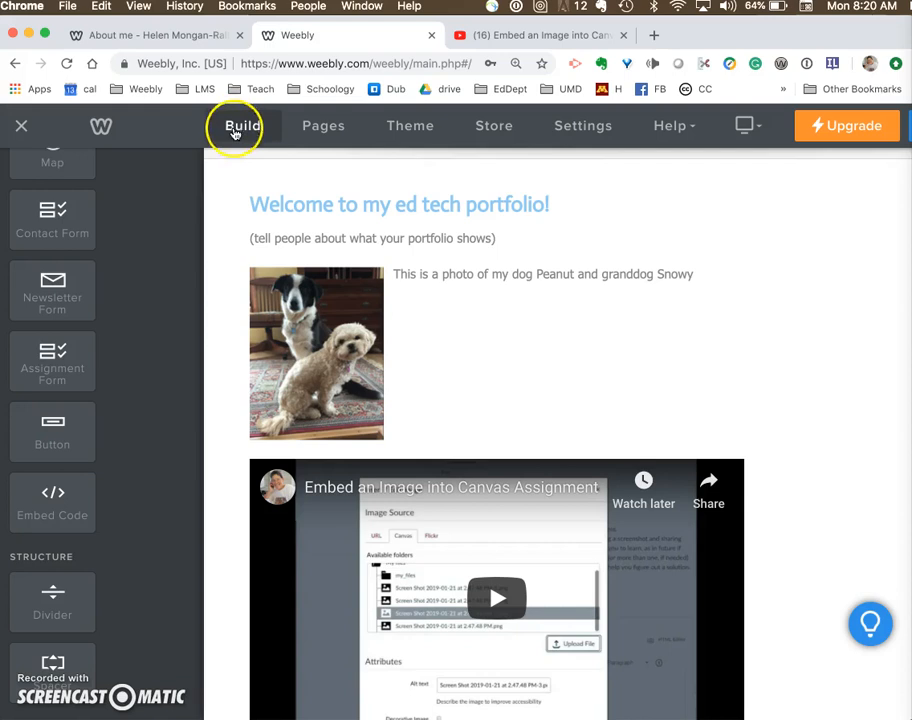
{"action": "scroll", "coordinate": [128, 460], "scroll_direction": "down", "scroll_amount": 8}
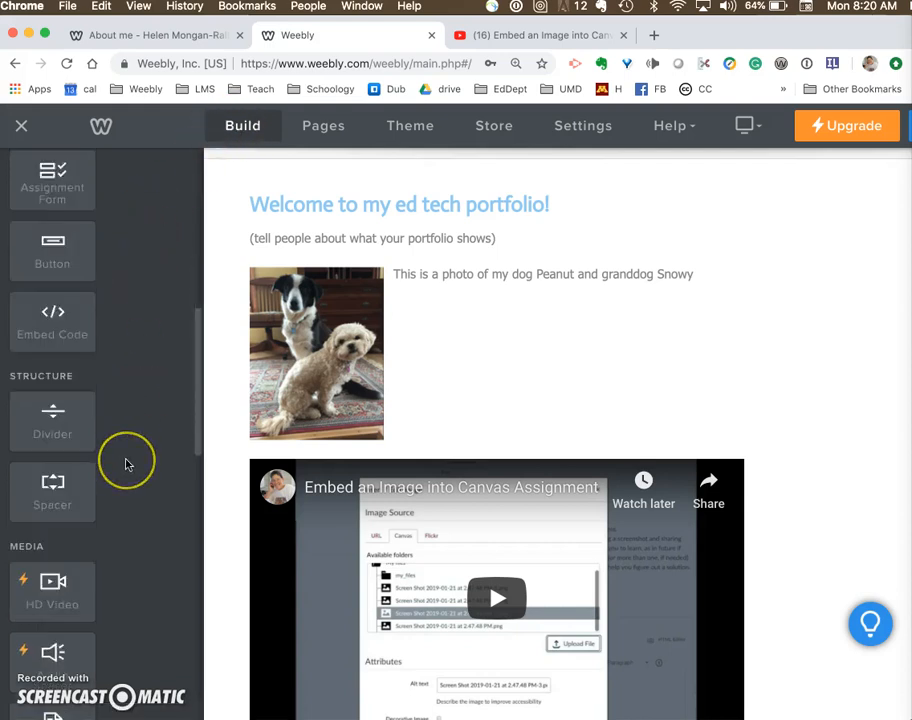
{"action": "scroll", "coordinate": [126, 463], "scroll_direction": "down", "scroll_amount": 5}
{"action": "scroll", "coordinate": [126, 463], "scroll_direction": "up", "scroll_amount": 15}
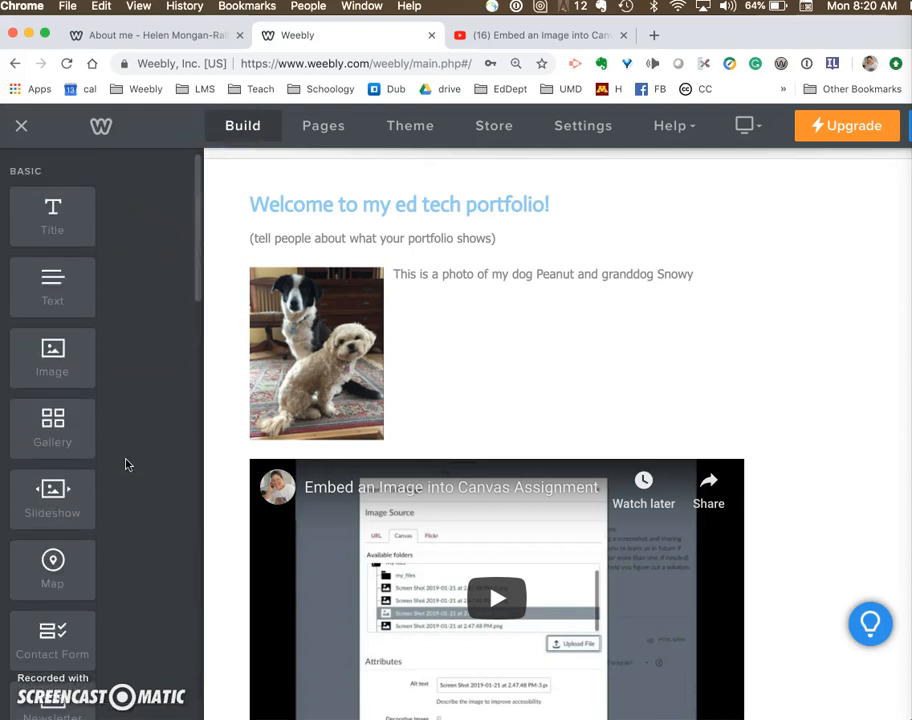